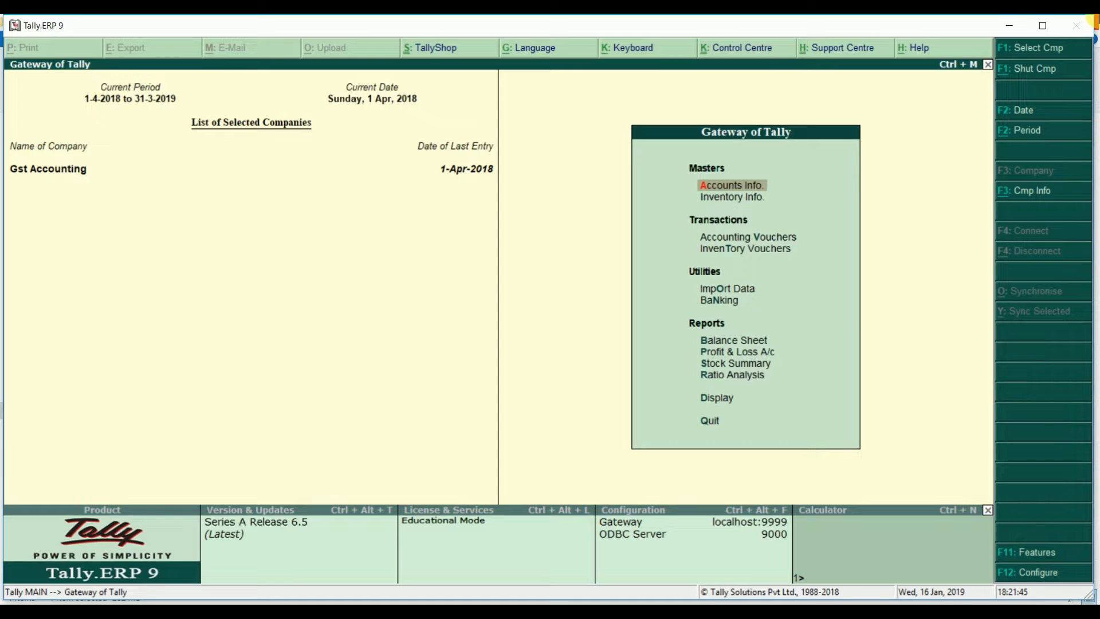
Step: Start a new sales voucher in accounting invoice mode with reference number 103
key("Down")
key("Down")
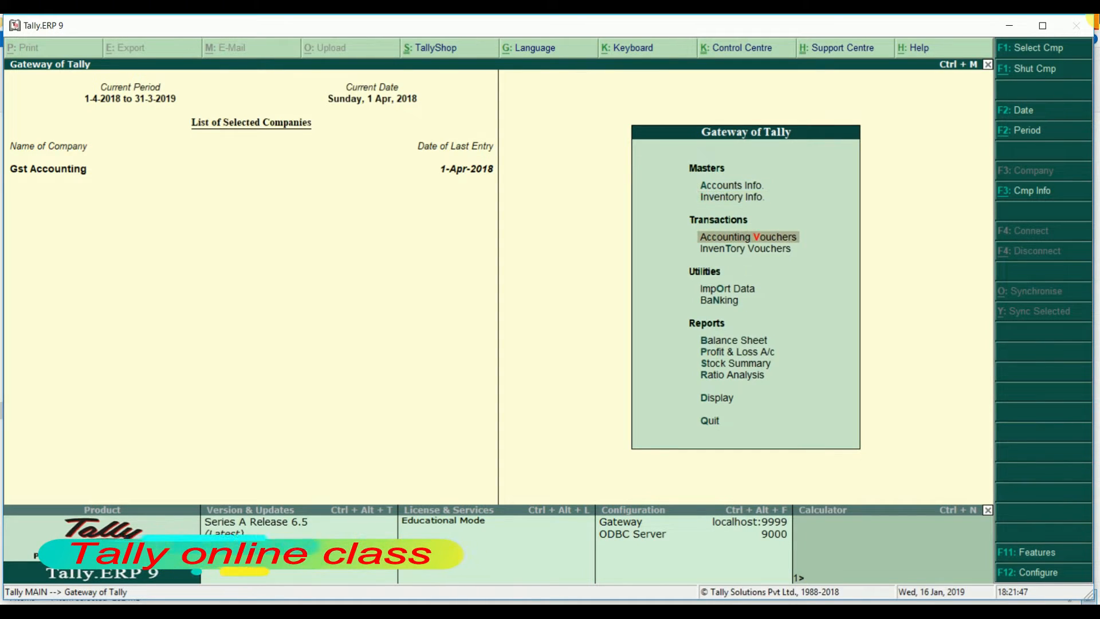
key("Return")
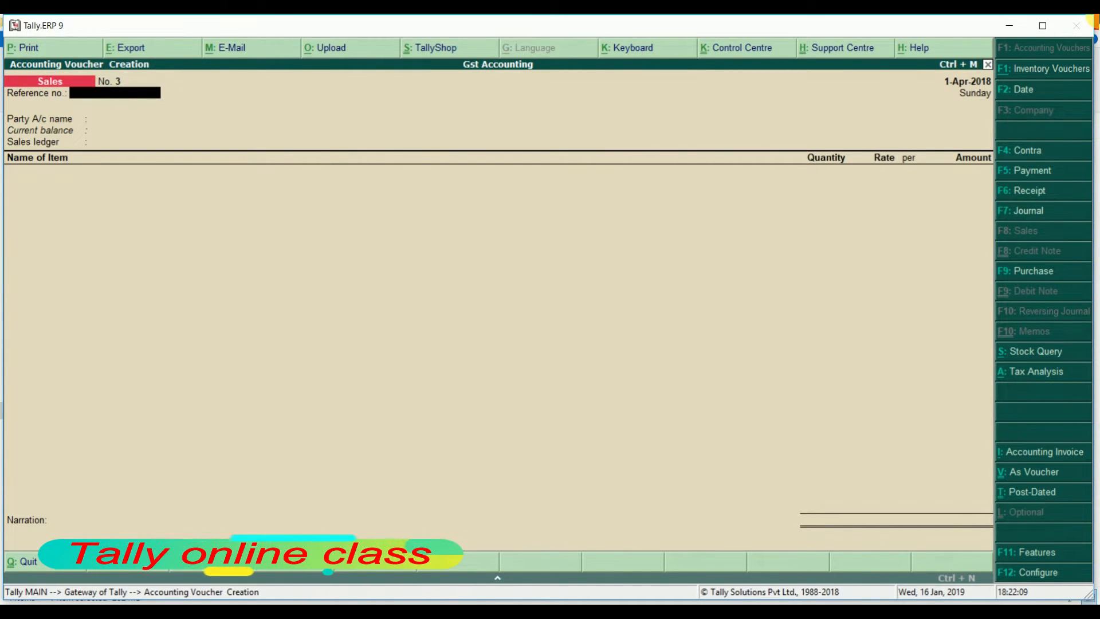
key("ctrl+i")
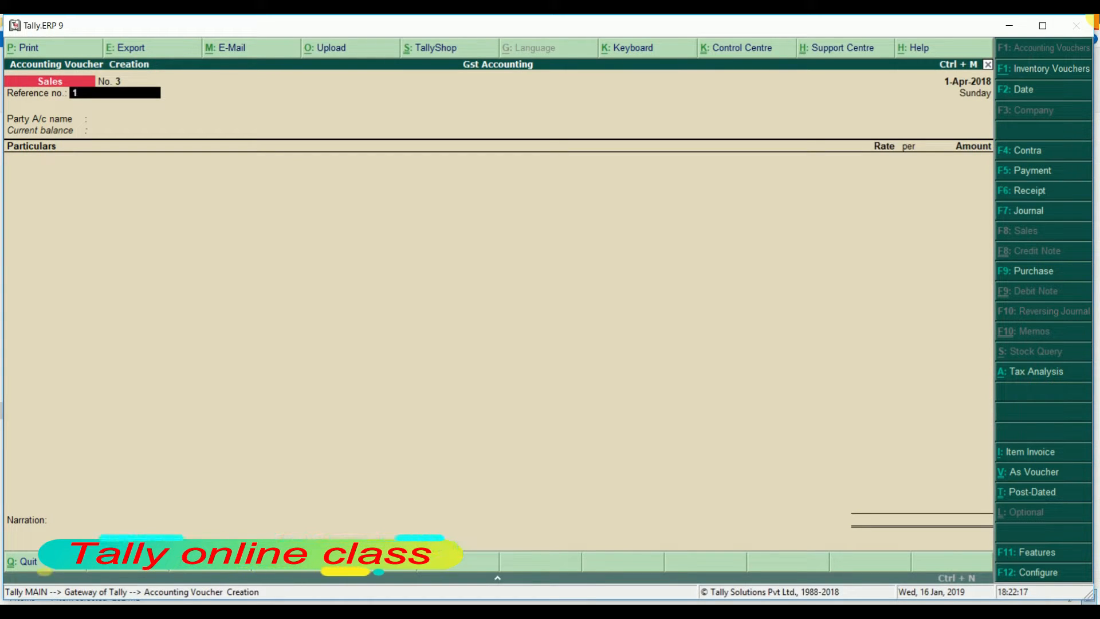
type("03")
key("Return")
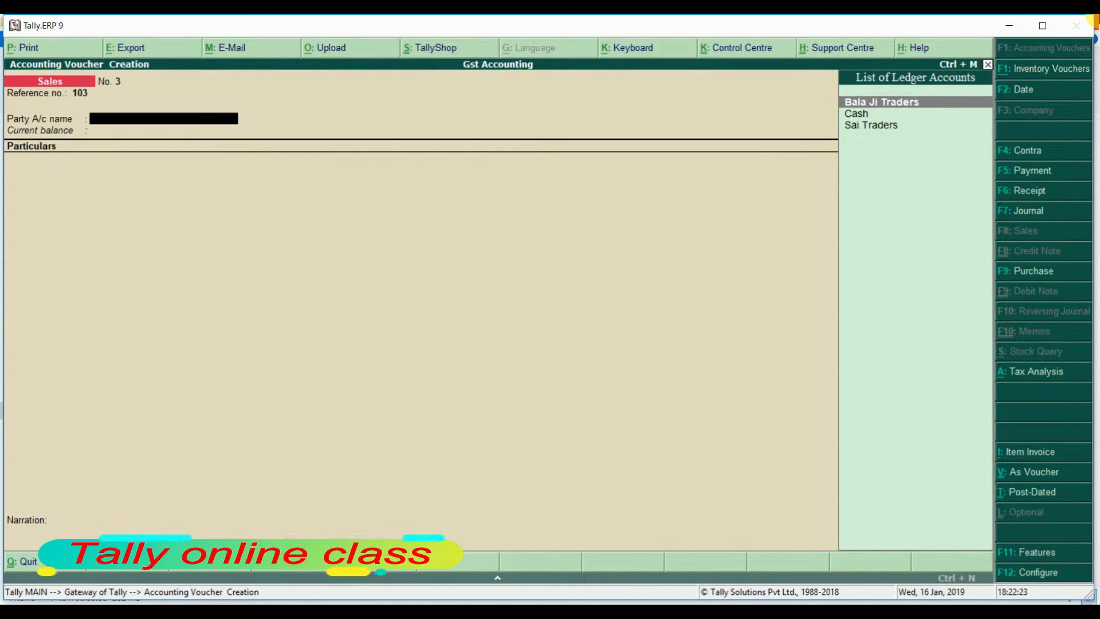
Step: Choose Bala Ji Traders as the party account and accept its despatch, order and buyer details without additions
key("Return")
key("Return")
key("Return")
key("Return")
key("Return")
key("Return")
key("Return")
key("Return")
key("Return")
key("Return")
key("Return")
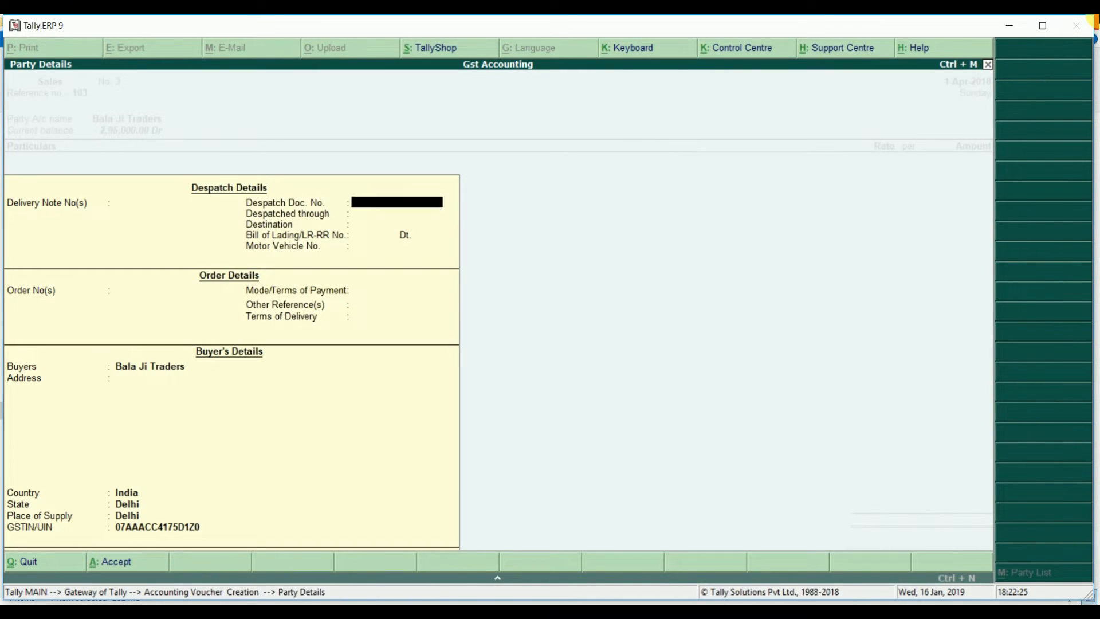
key("Return")
key("Return")
key("Return")
key("Return")
key("Return")
key("Return")
key("Return")
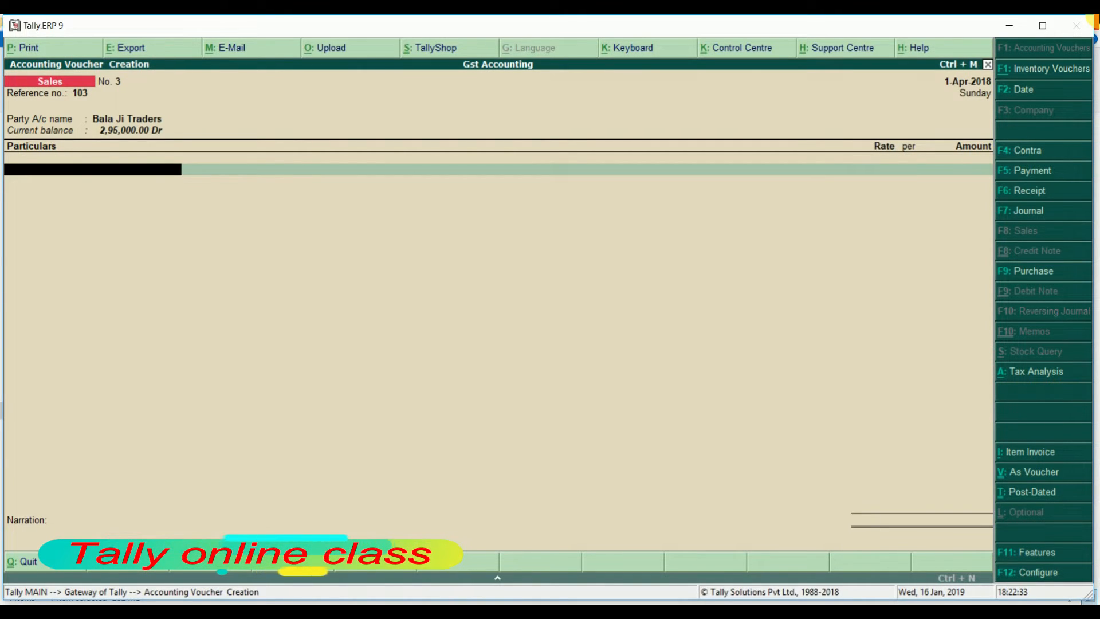
Step: Begin creating a new ledger named Advertisement Services from the voucher's particulars line
key("alt+c")
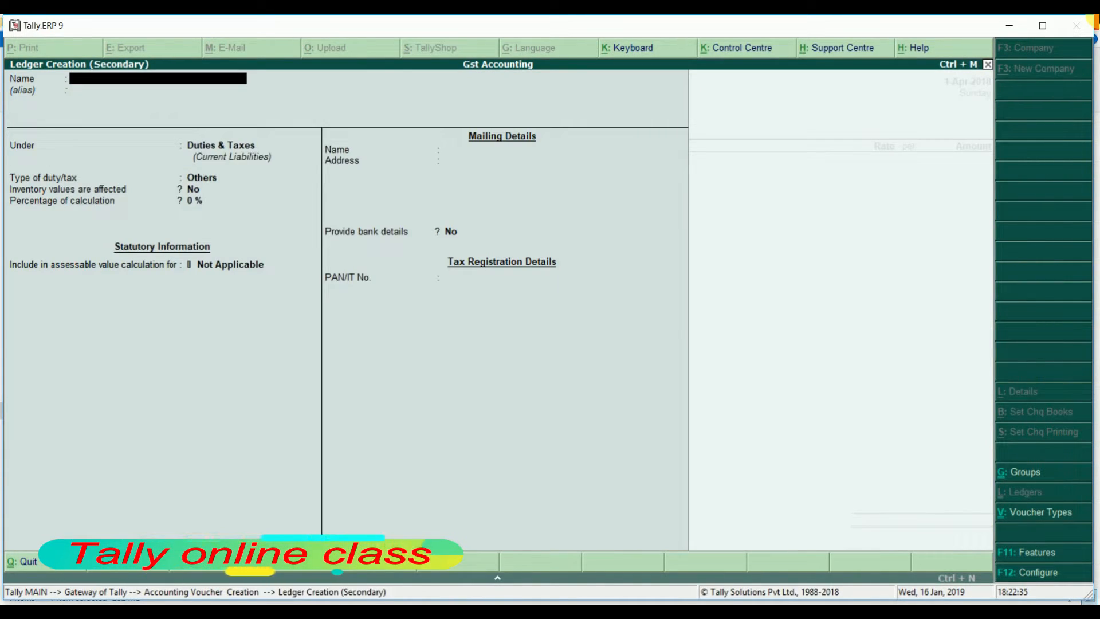
type("Ad")
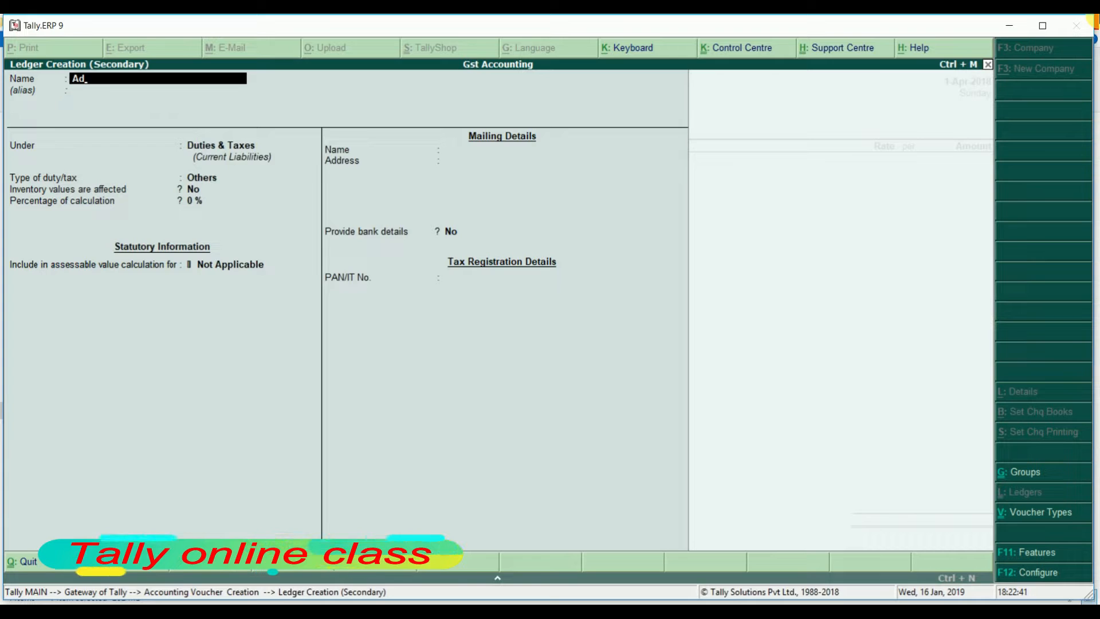
type("vertisemen")
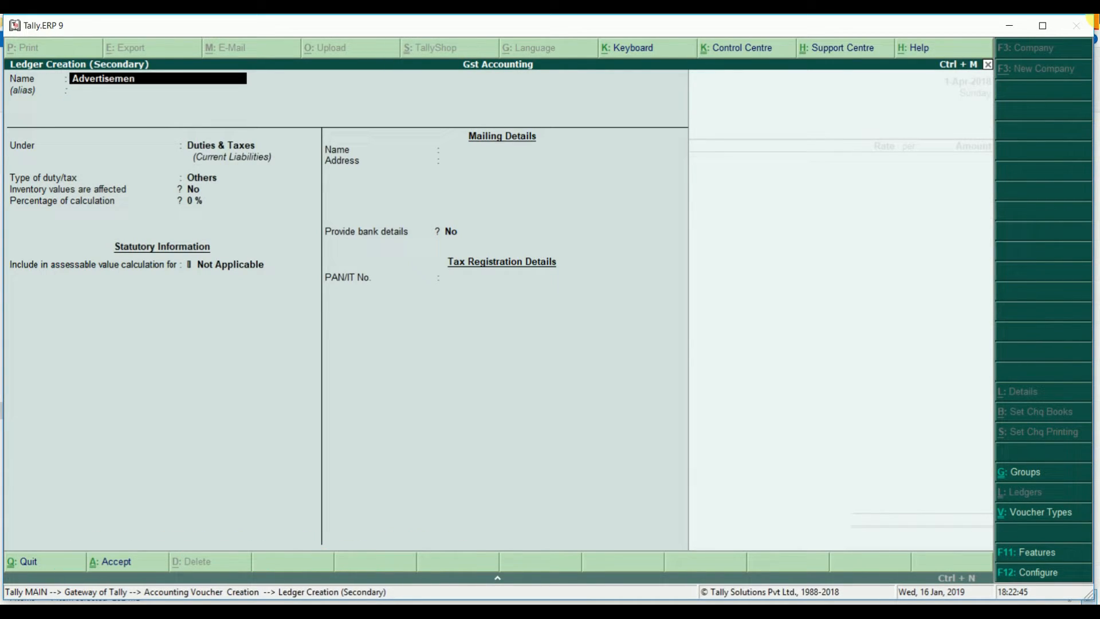
type("t Ser")
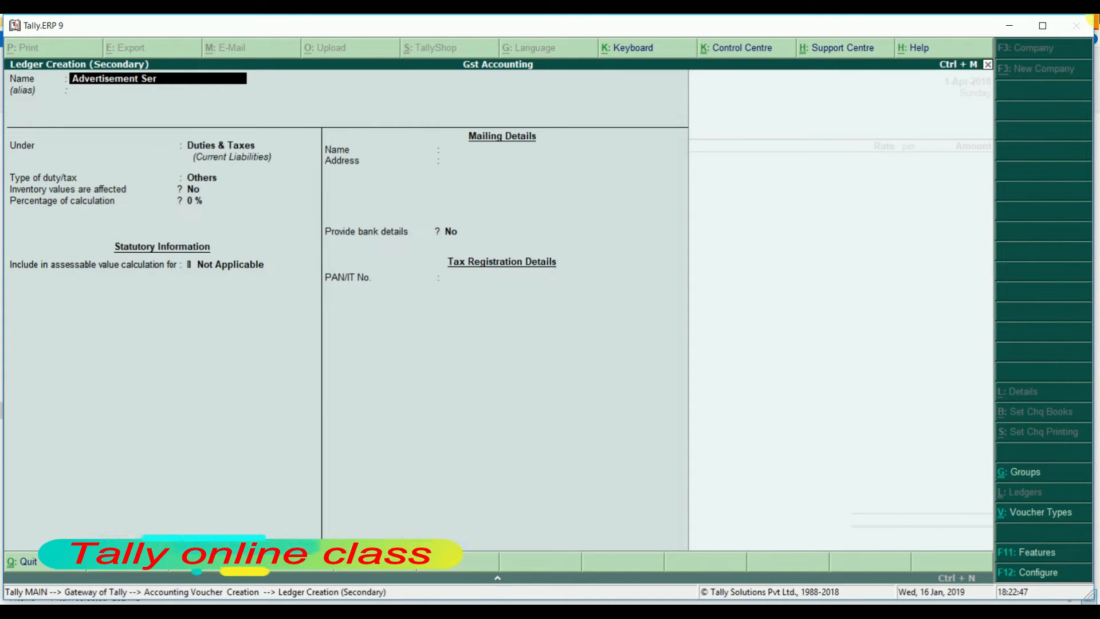
type("vices")
key("Return")
key("Return")
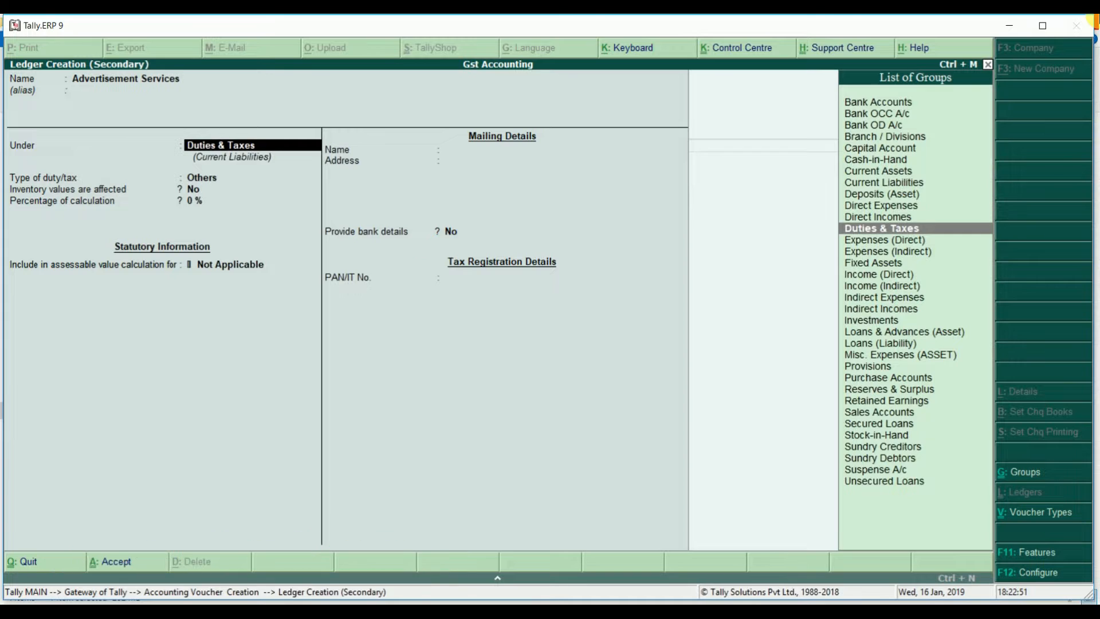
Step: Place the ledger under Indirect Incomes, keeping its ledger type as Not Applicable and GST as Applicable
type("S")
key("BackSpace")
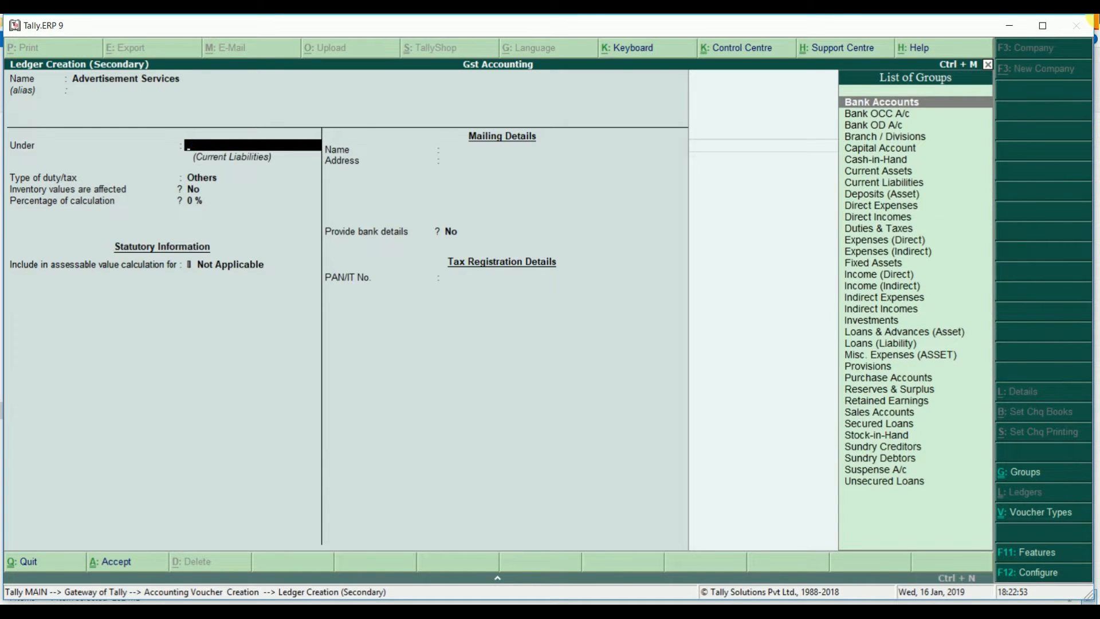
type("I")
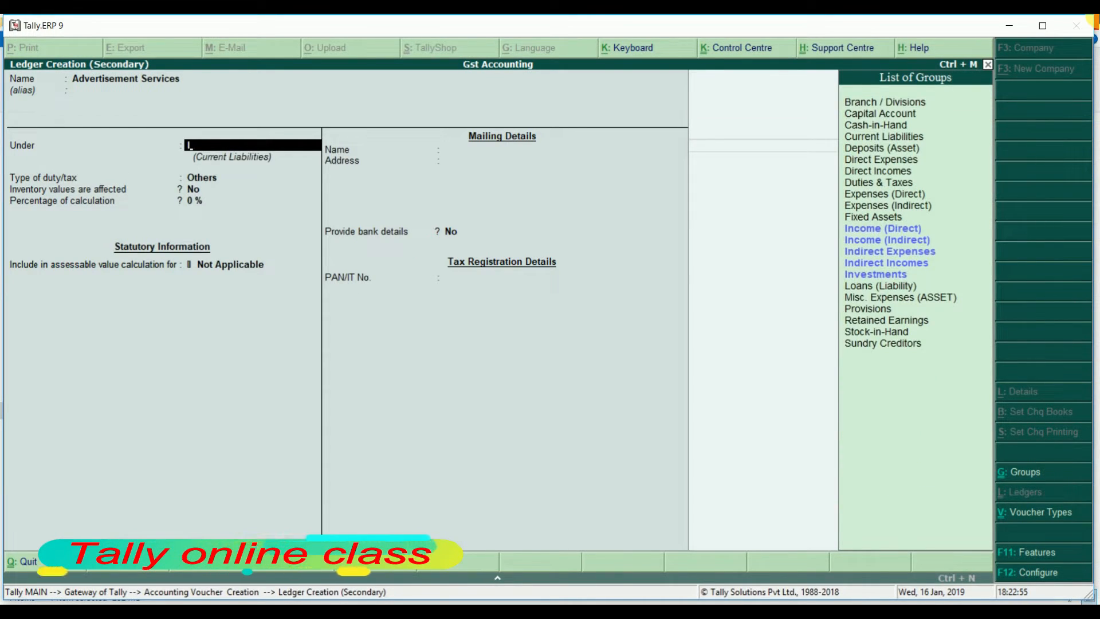
key("Down")
key("Down")
key("Down")
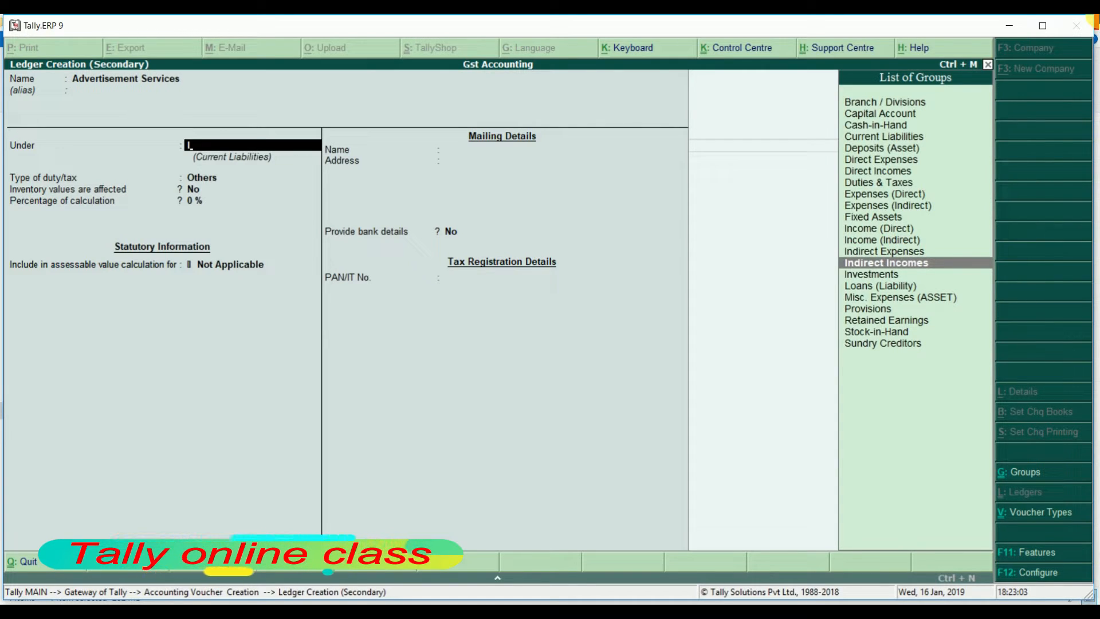
key("Return")
key("Return")
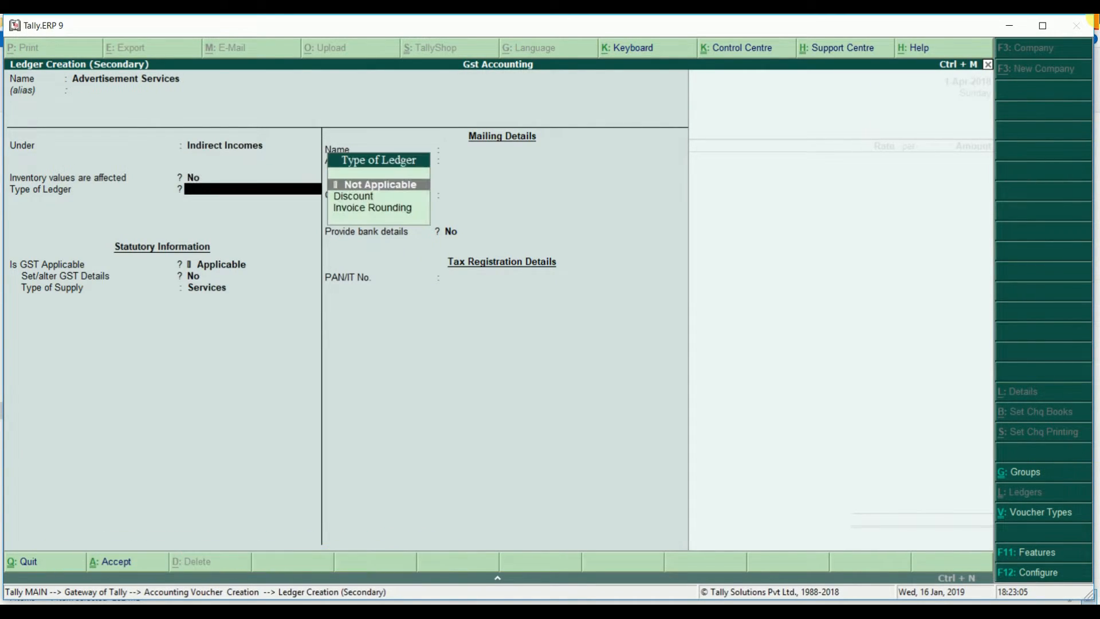
key("Return")
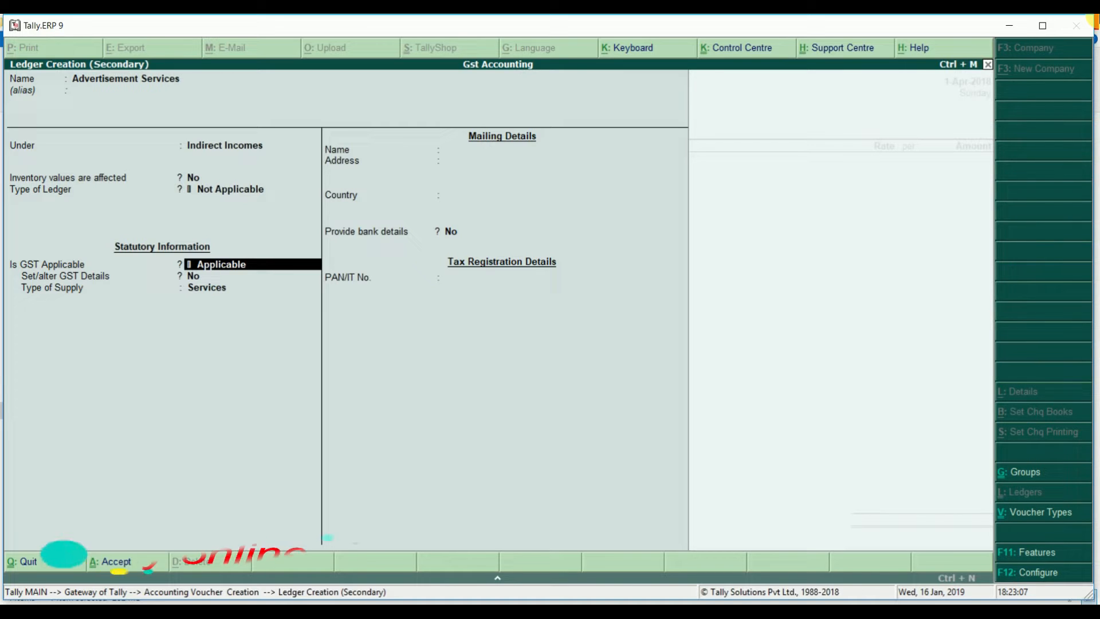
key("Return")
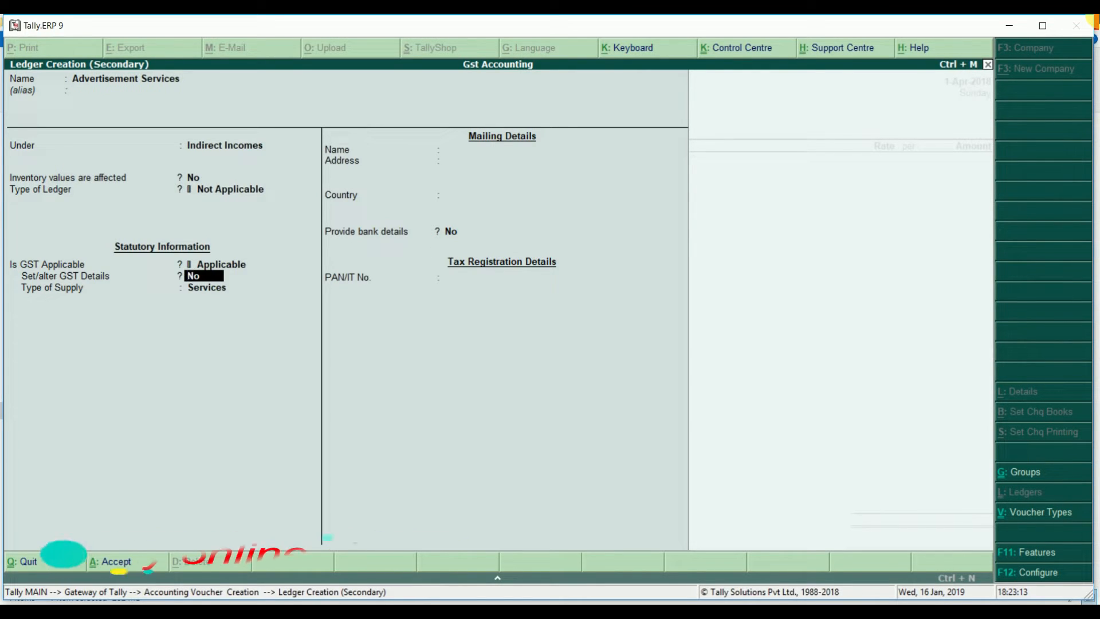
Step: Enable the ledger's GST details and enter the description Adv. Services with HSN/SAC 41526, keeping non-GST goods at No
key("Return")
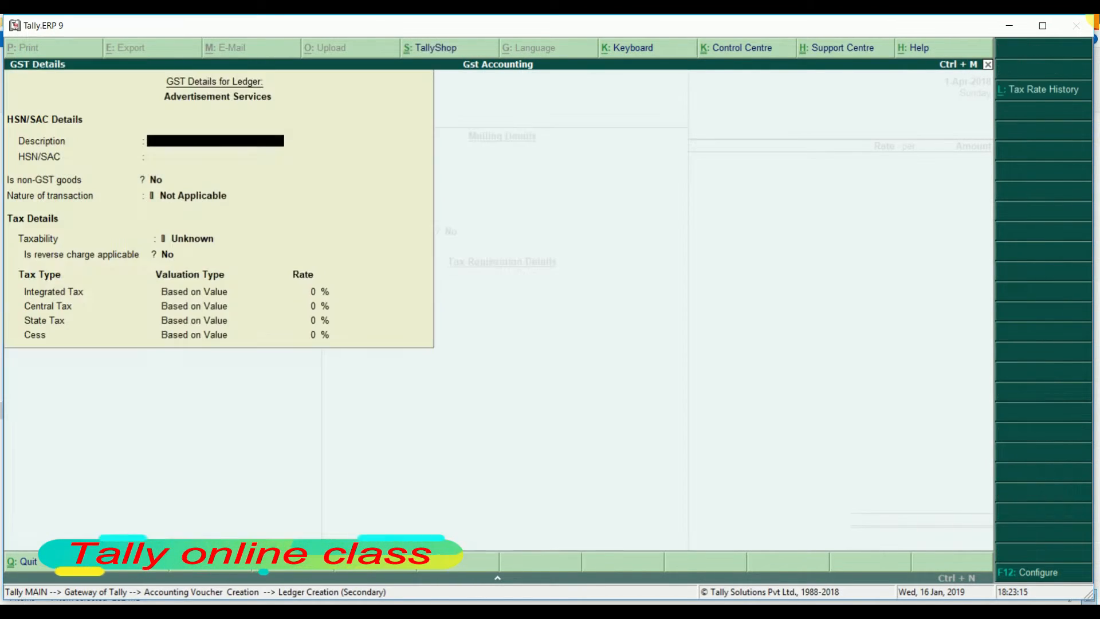
type("D")
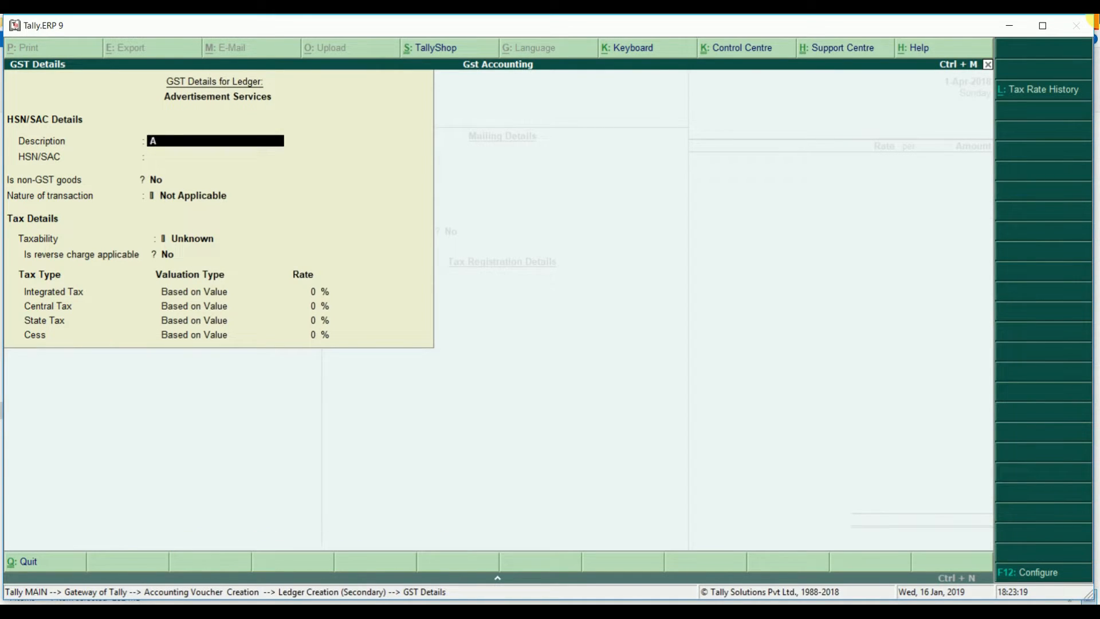
type("dv. Ser")
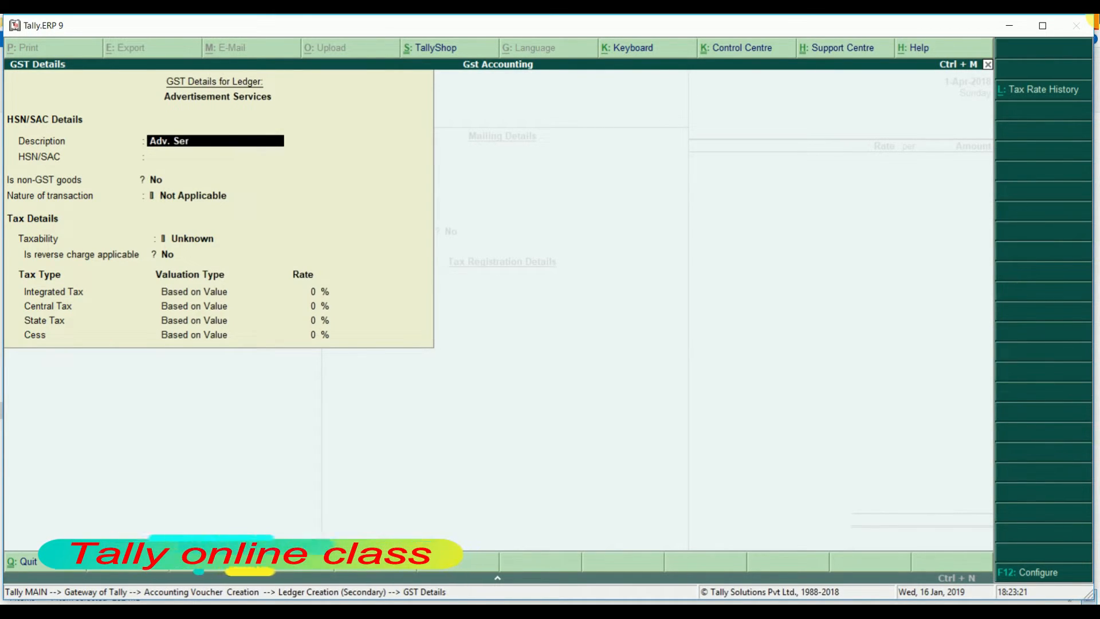
type("vices")
key("Return")
key("Return")
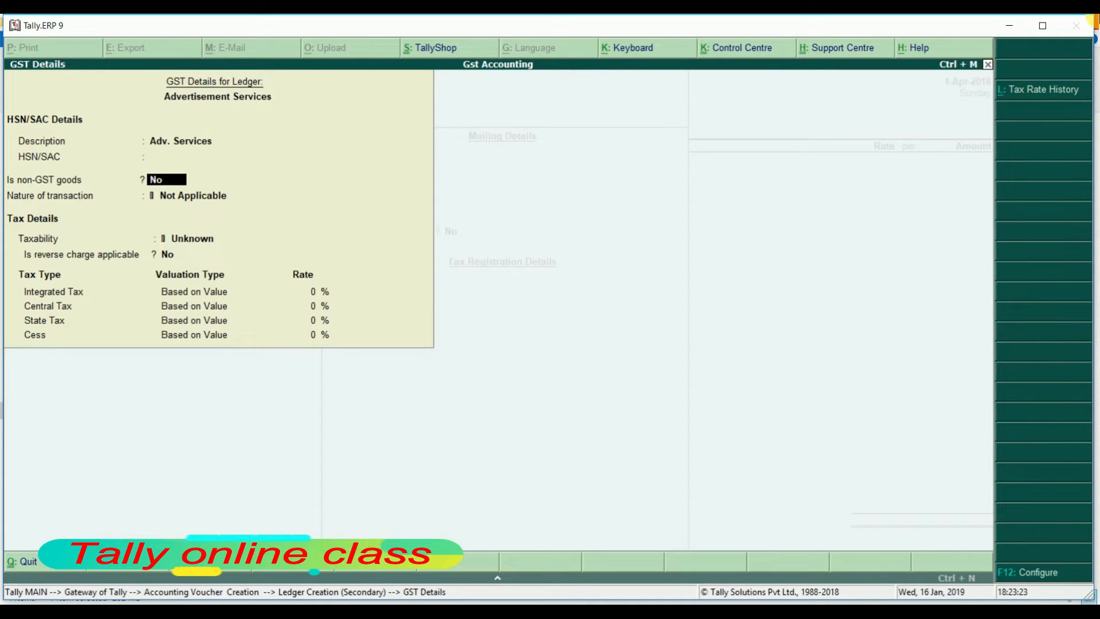
key("BackSpace")
type("41526")
key("Return")
key("Return")
Step: Set the nature of transaction to Sales Taxable without reverse charge and the integrated tax rate to 18%
key("Return")
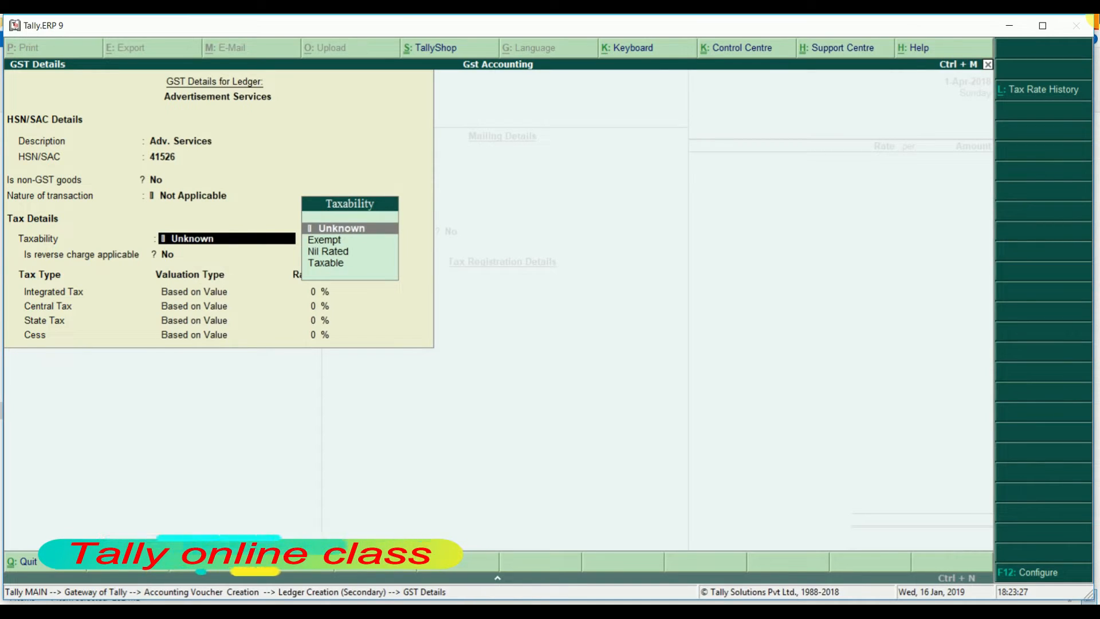
key("BackSpace")
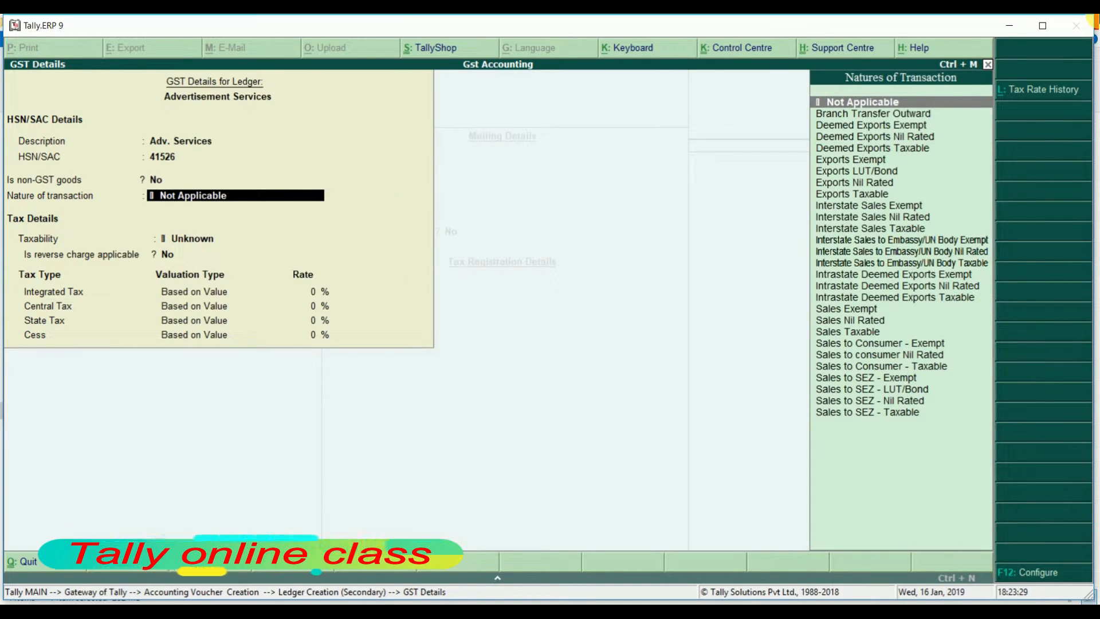
type("Sa")
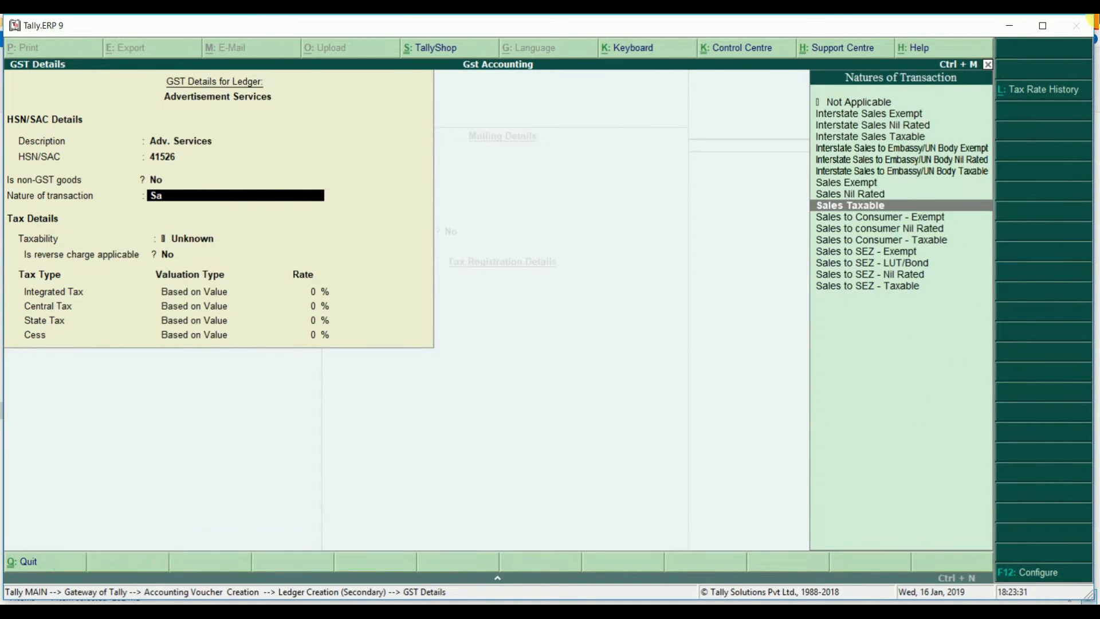
key("Return")
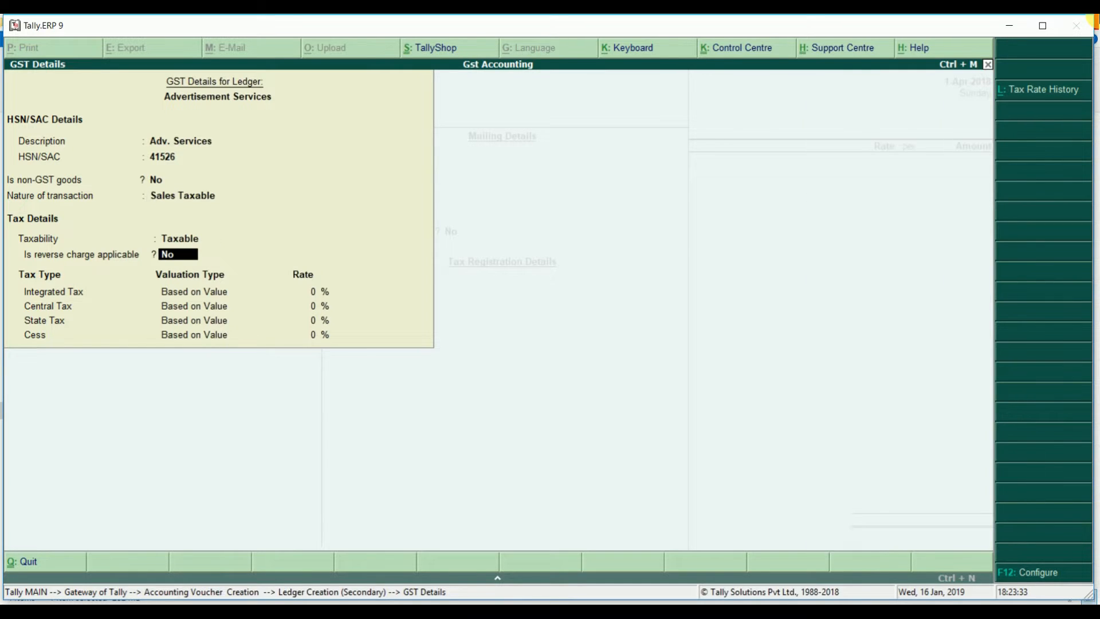
key("Return")
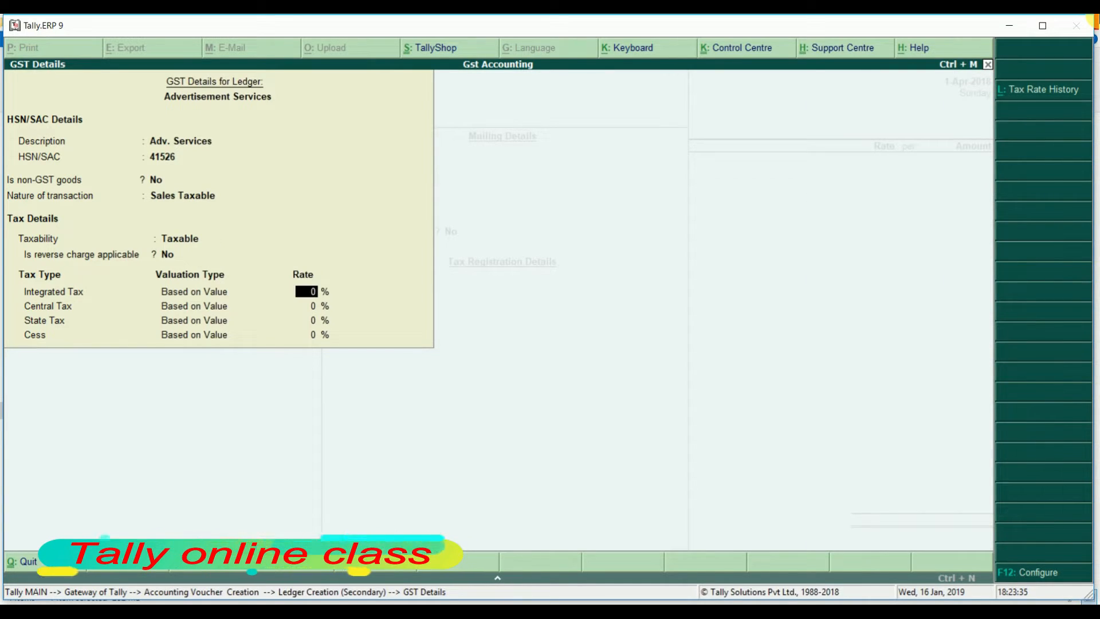
type("18")
key("Return")
key("Return")
key("Return")
key("Return")
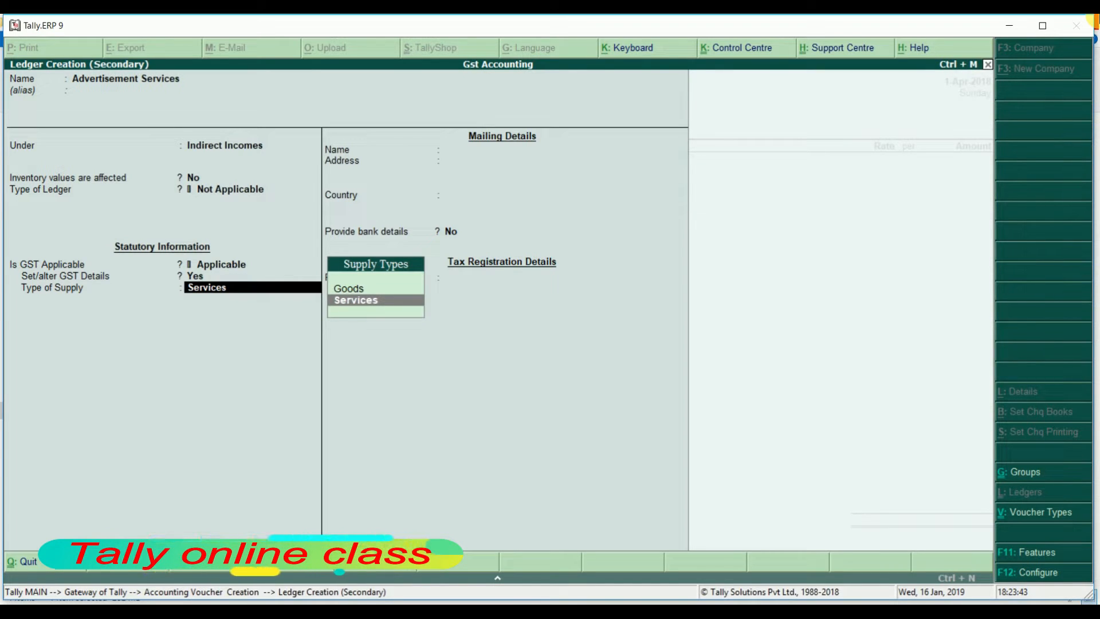
Step: Keep the type of supply as Services and save the Advertisement Services ledger
key("Return")
key("Return")
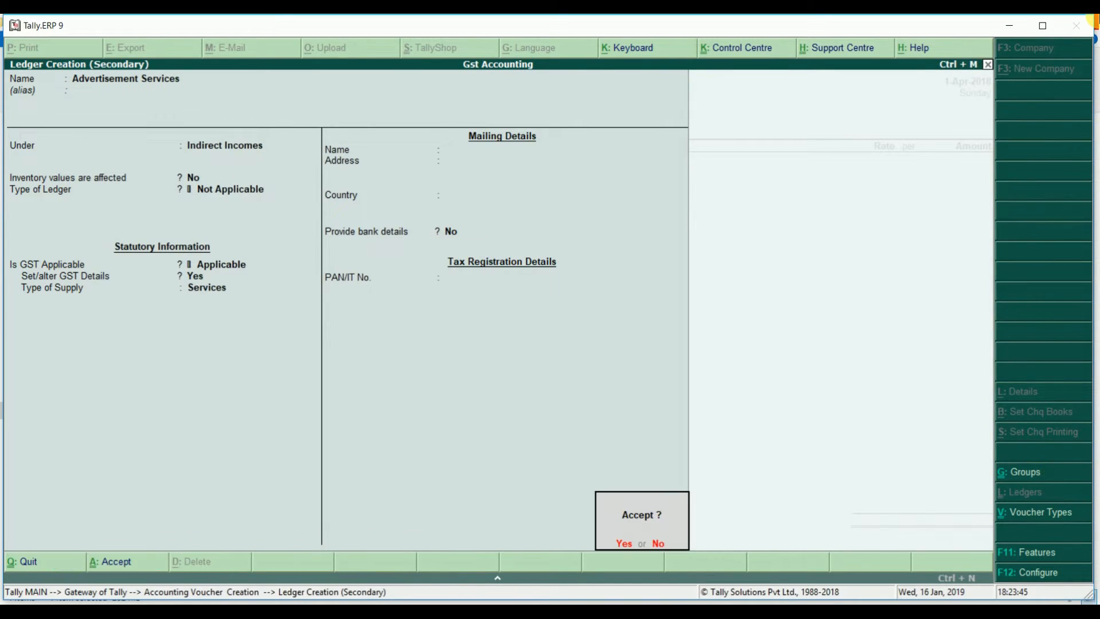
key("y")
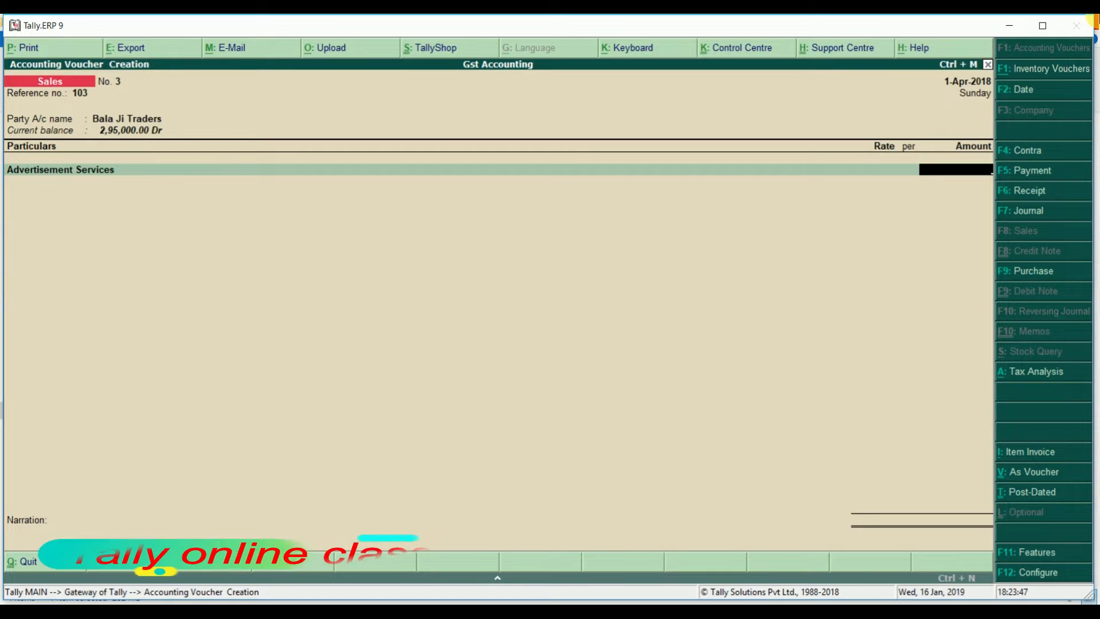
Step: Enter an amount of 50,000 for Advertisement Services and accept its Sales Taxable classification
type("50,000")
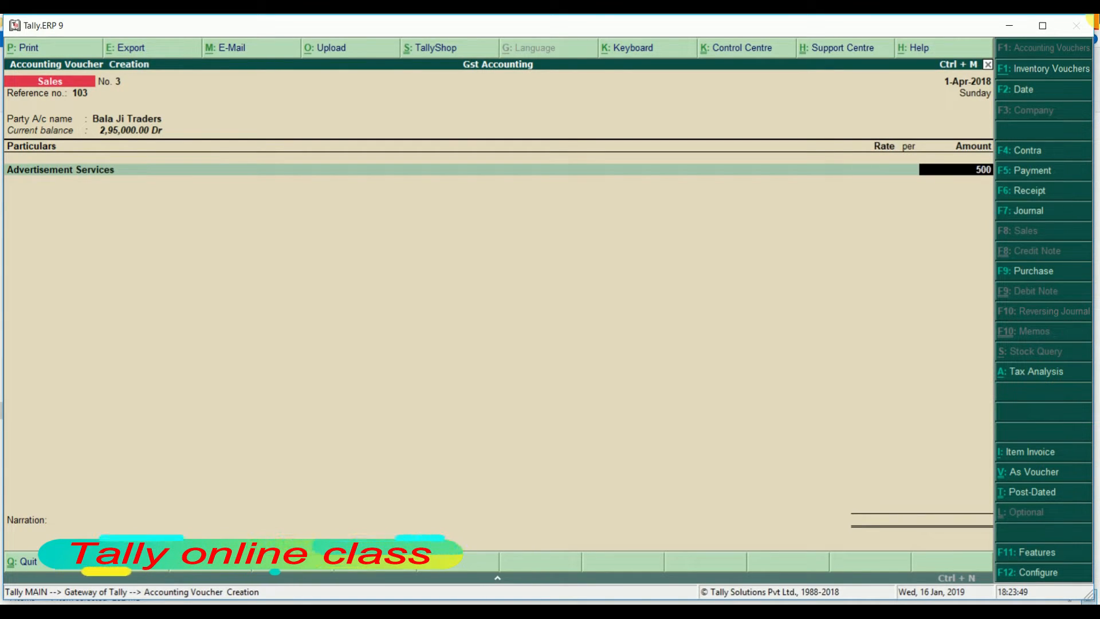
key("Return")
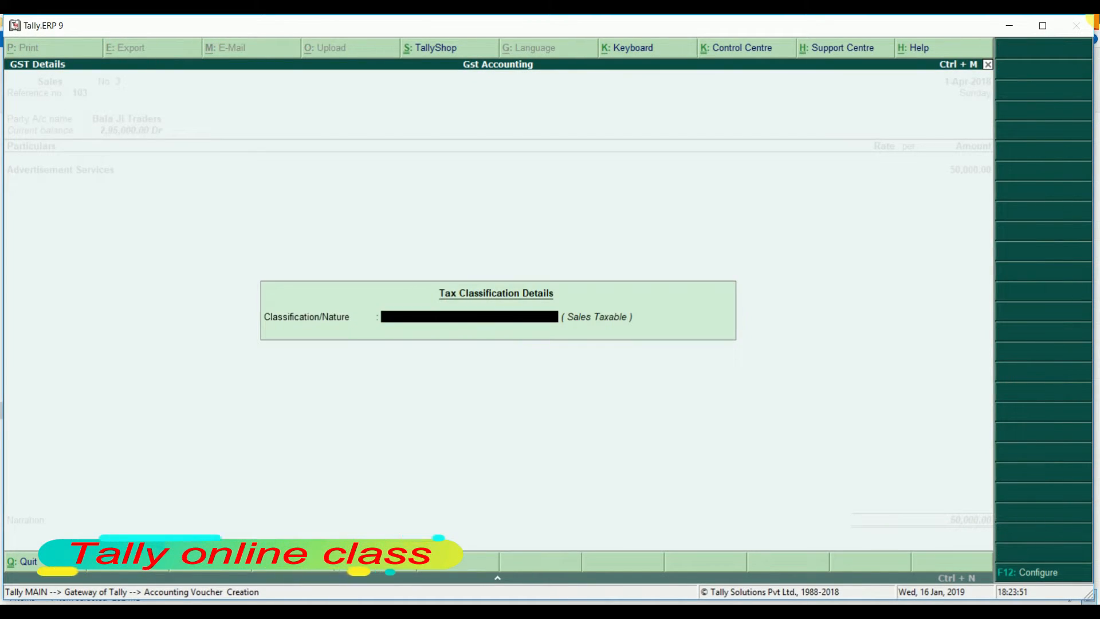
key("Return")
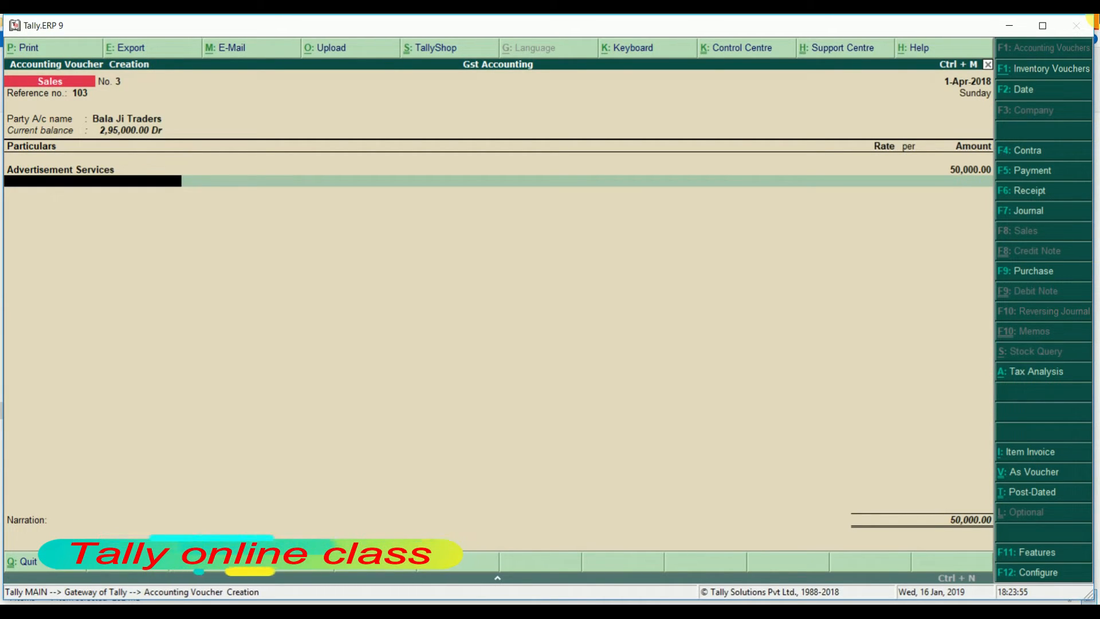
Step: Add the Cgst 9% and Sgst 9% tax ledgers below the Advertisement Services line
type("Cg")
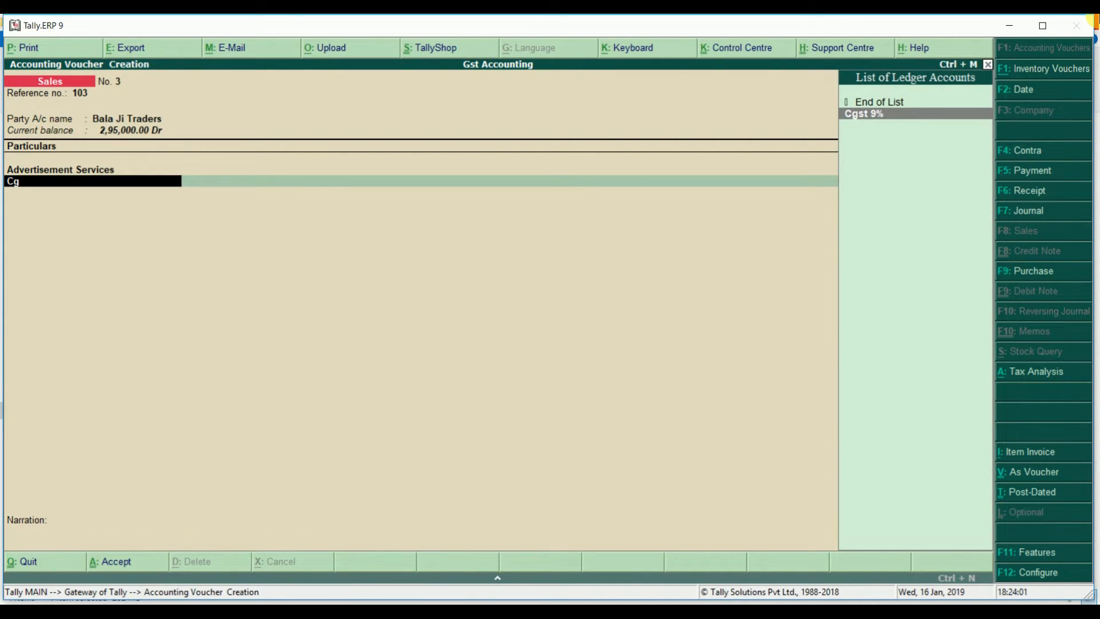
key("Return")
key("Return")
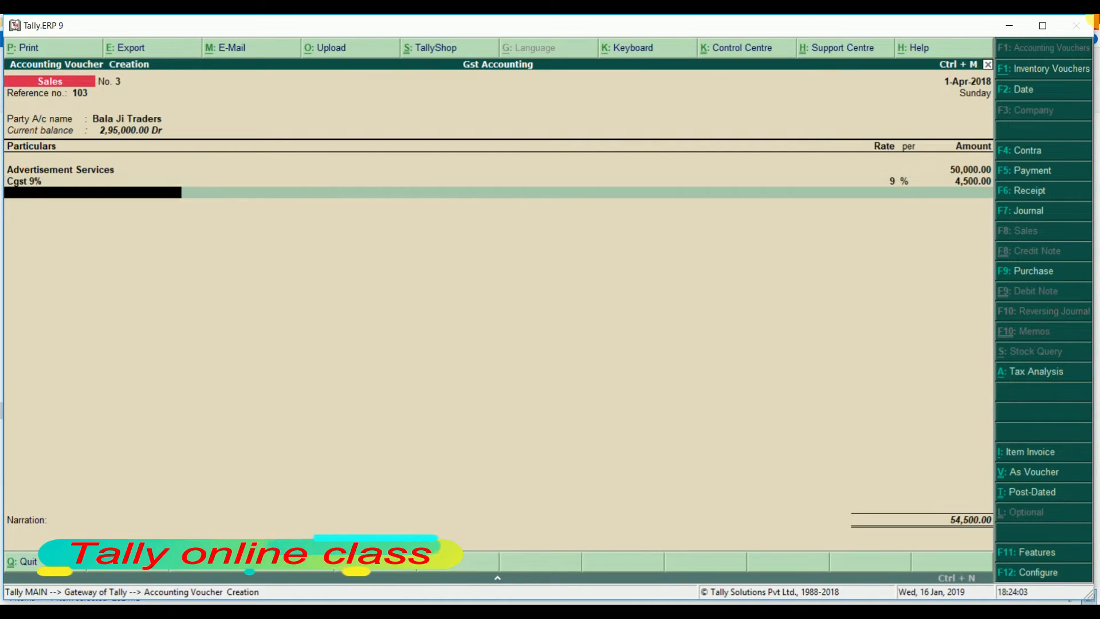
type("Sg")
key("Return")
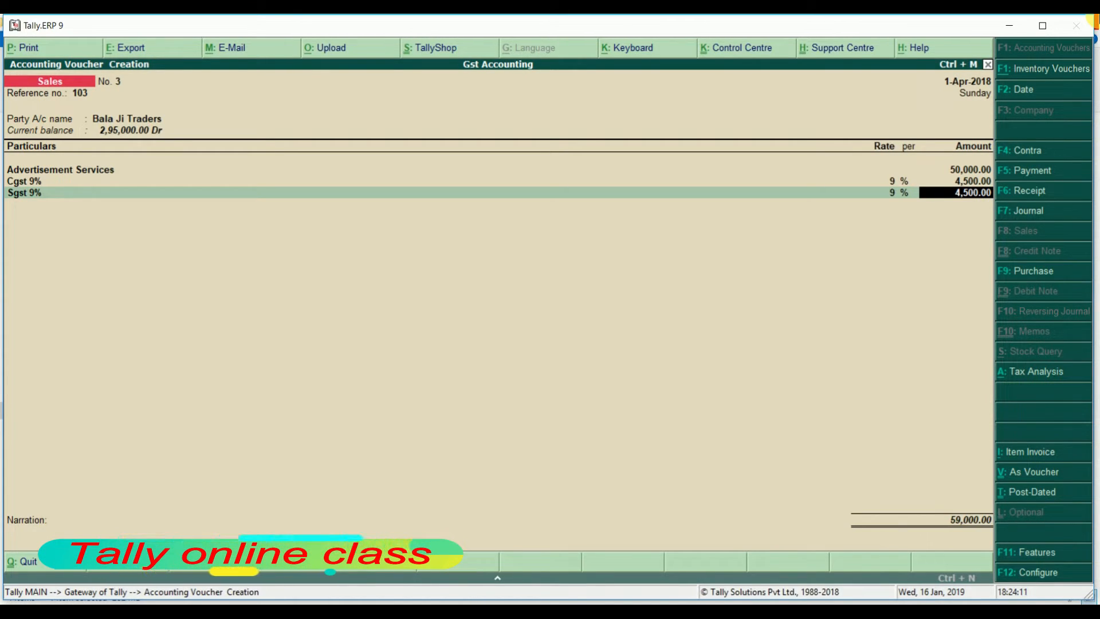
Step: Preview the printed tax invoice enlarged, check it from the header down to the tax summary, and close the preview
key("alt+p")
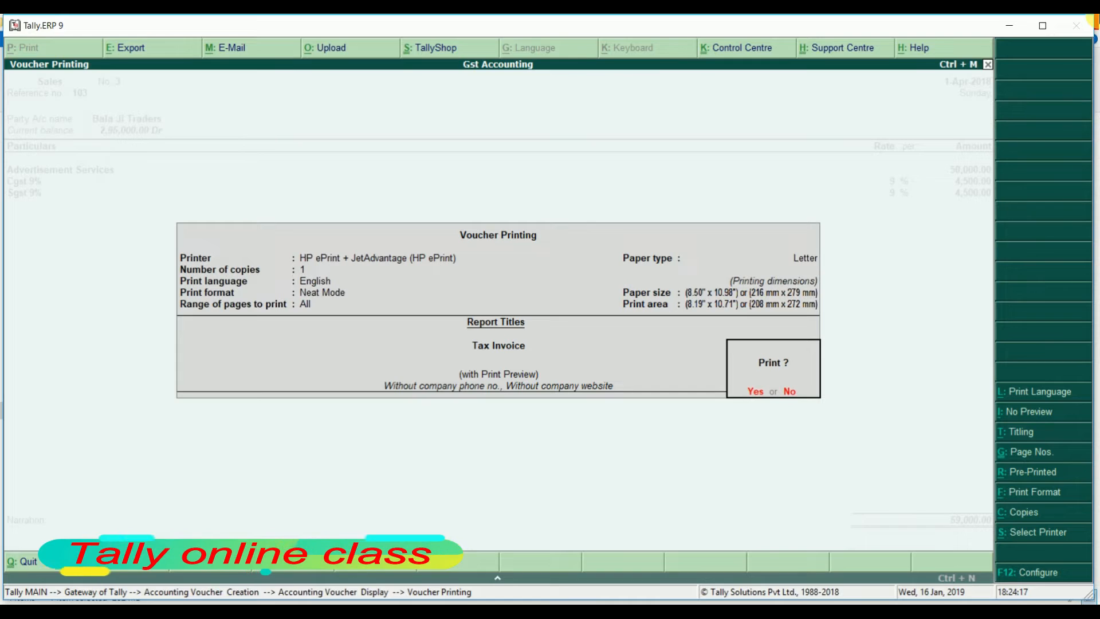
key("Return")
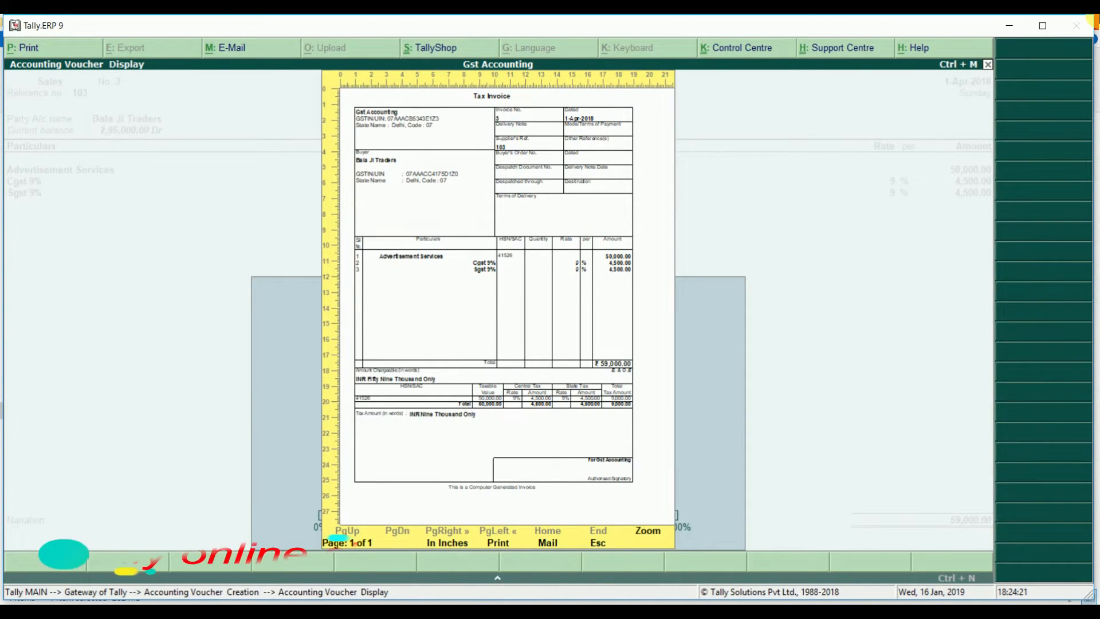
key("alt+z")
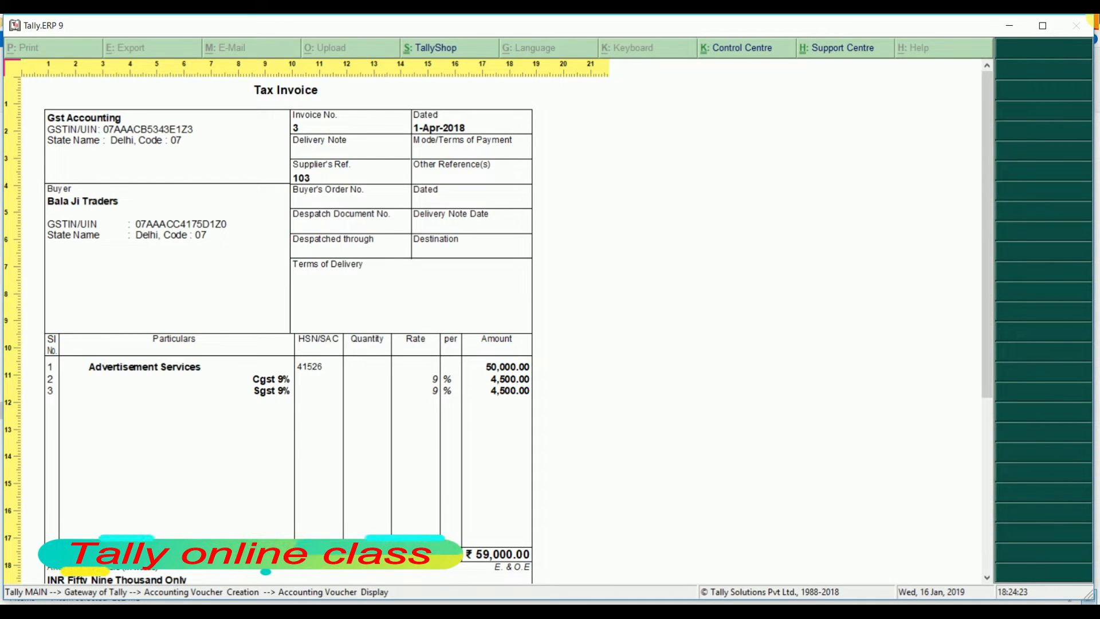
key("Down")
key("Down")
key("Down")
key("Down")
key("Down")
key("Down")
key("Down")
key("Down")
key("Down")
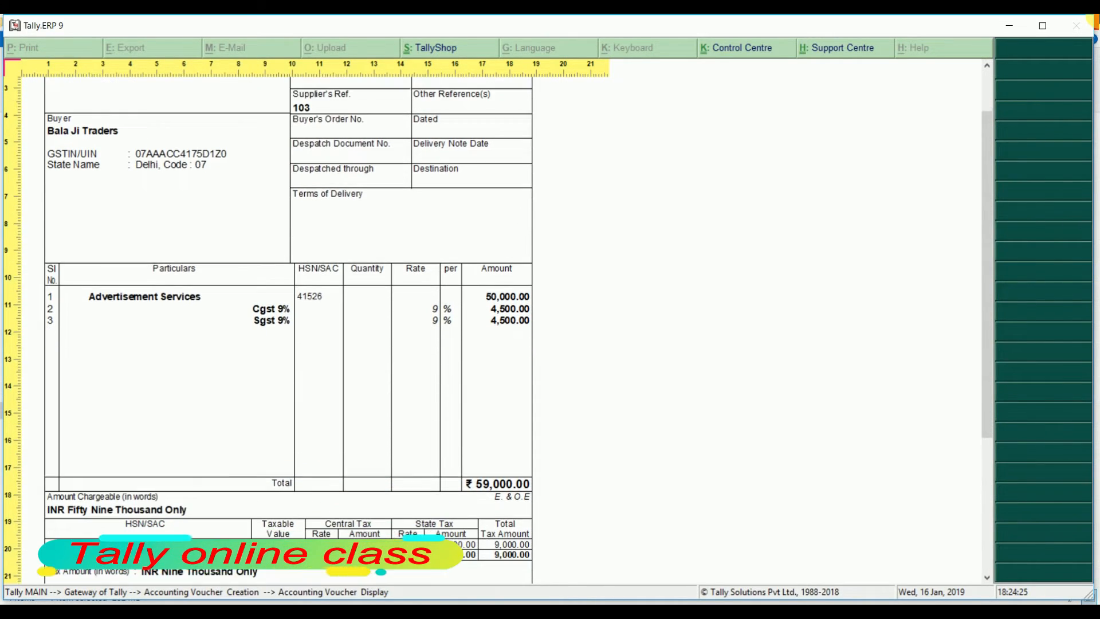
key("Down")
key("Down")
key("Down")
key("Down")
key("Down")
key("Down")
key("Down")
key("Down")
key("Down")
key("Down")
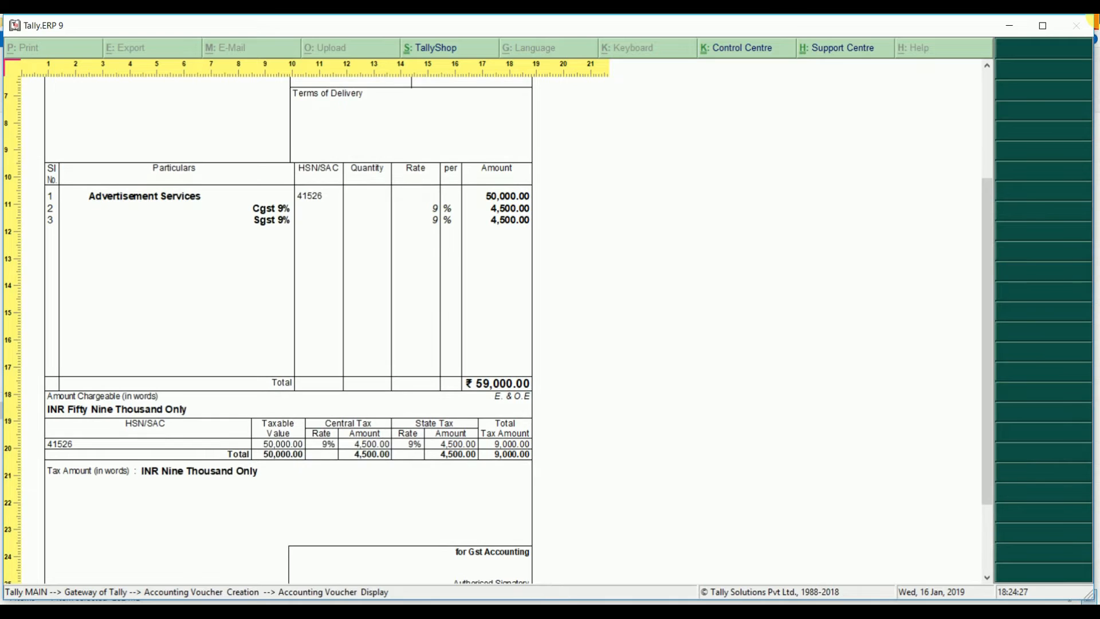
key("Down")
key("Down")
key("Down")
key("Down")
key("Down")
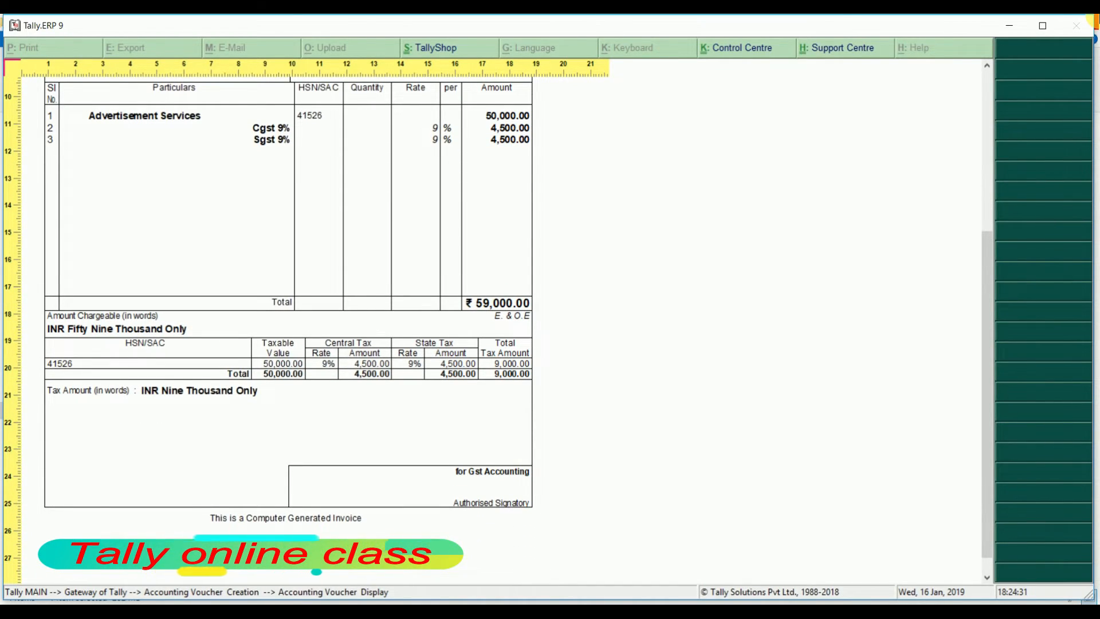
key("Up")
key("Up")
key("Up")
key("Up")
key("Up")
key("Up")
key("Up")
key("Up")
key("Up")
key("Up")
key("Up")
key("Up")
key("Up")
key("Up")
key("Up")
key("Up")
key("Up")
key("Up")
key("Up")
key("Up")
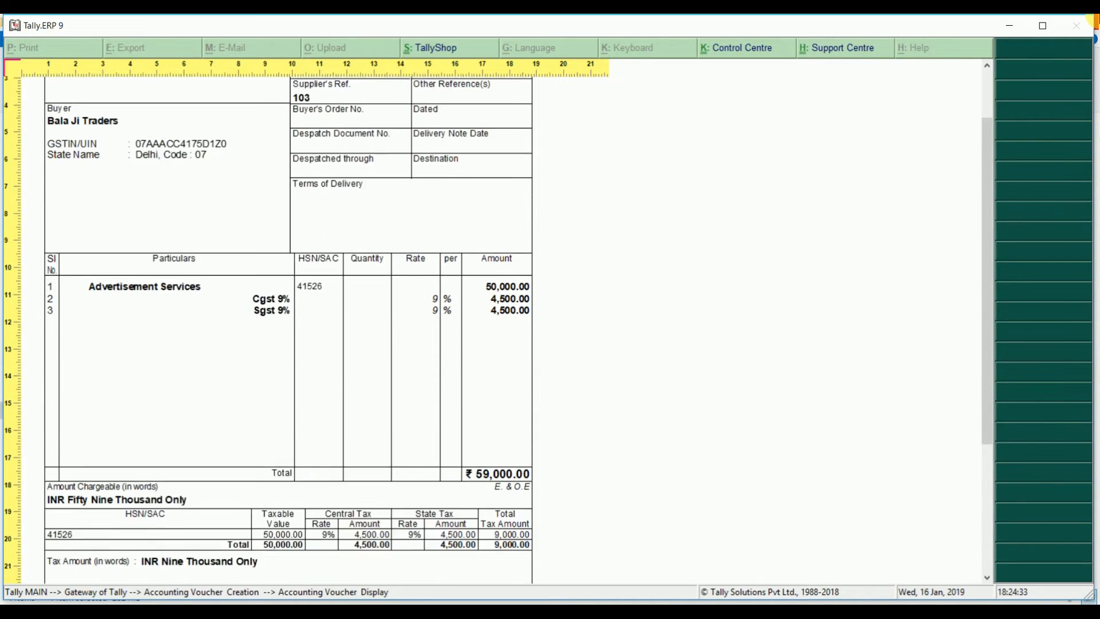
key("Up")
key("Up")
key("Up")
key("Up")
key("Up")
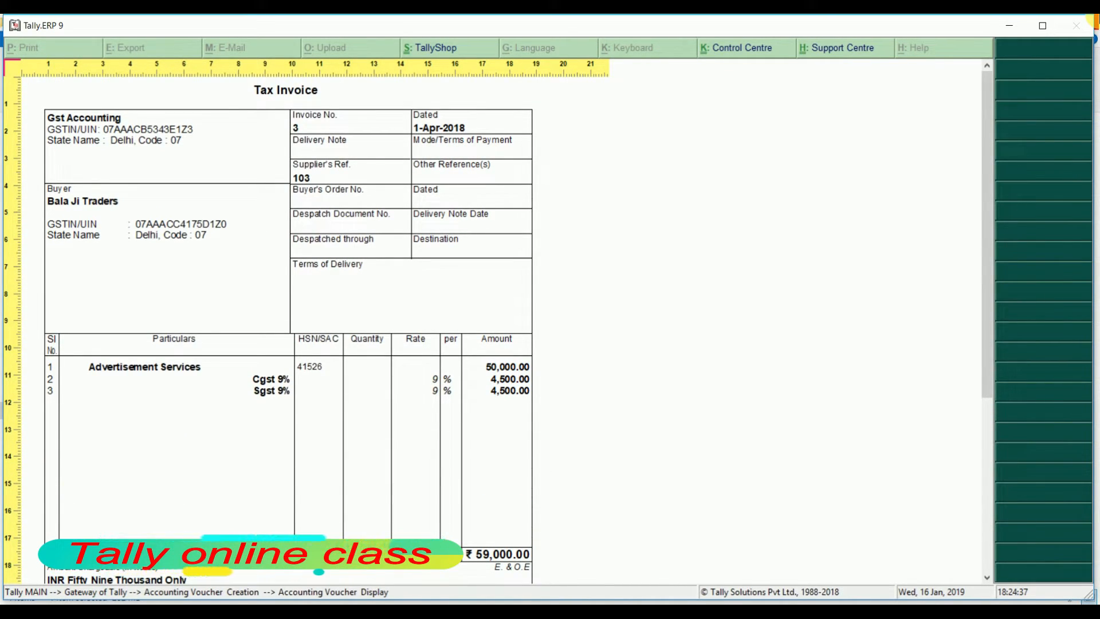
key("alt+z")
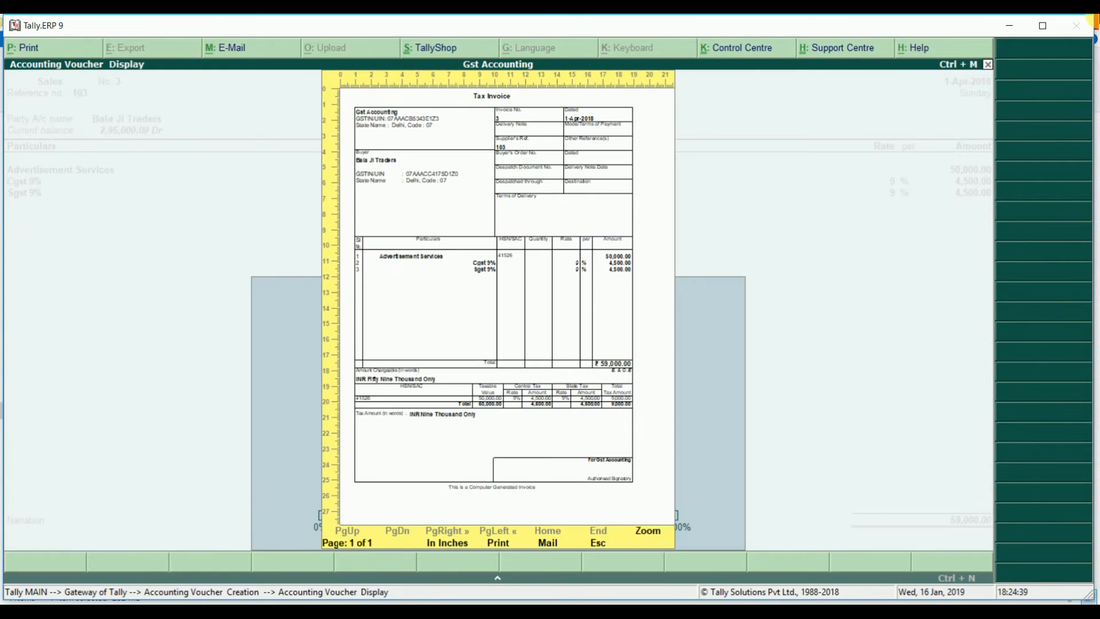
key("Escape")
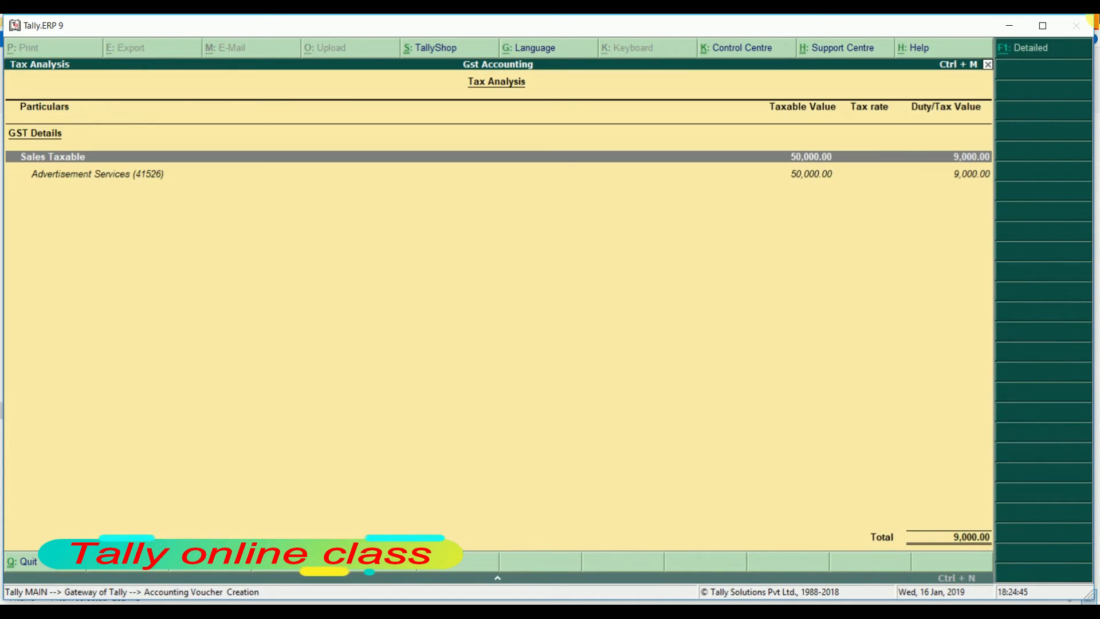
Step: View the invoice's tax analysis in detail, save the sales voucher and leave voucher entry
key("alt+F1")
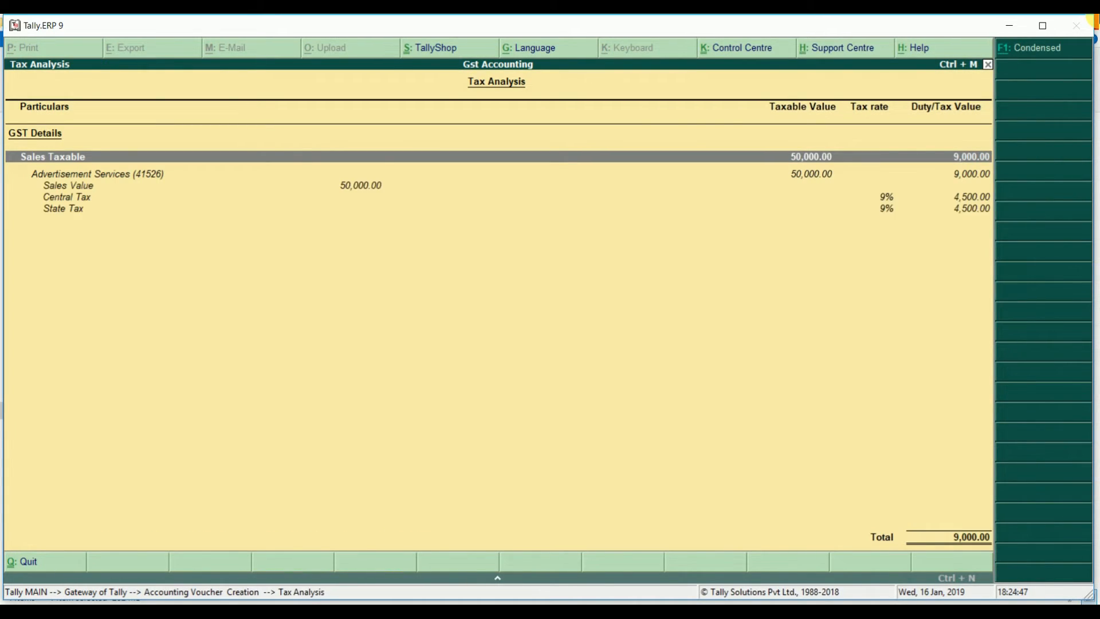
key("Escape")
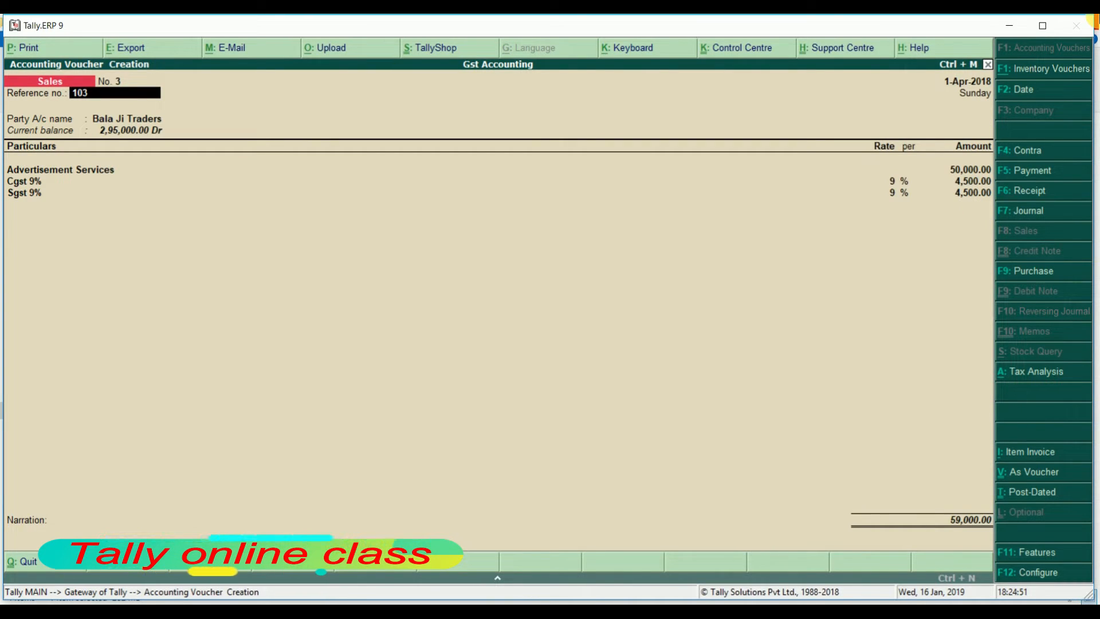
key("ctrl+a")
key("Escape")
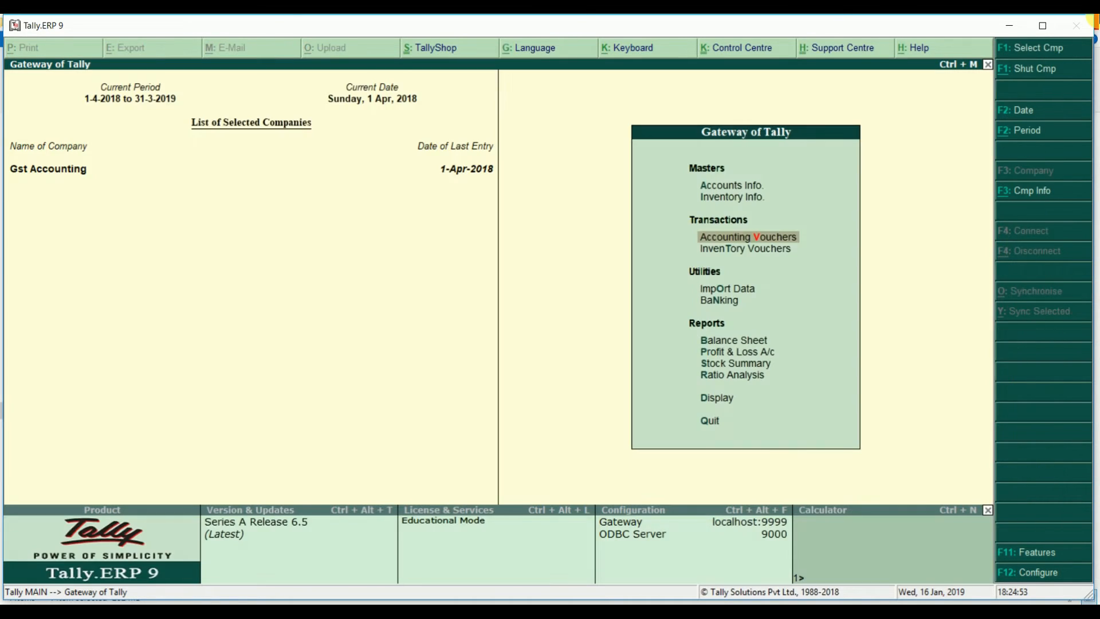
Step: Open the GSTR-1 report from the statutory GST reports and check its voucher statistics
key("d")
key("u")
key("g")
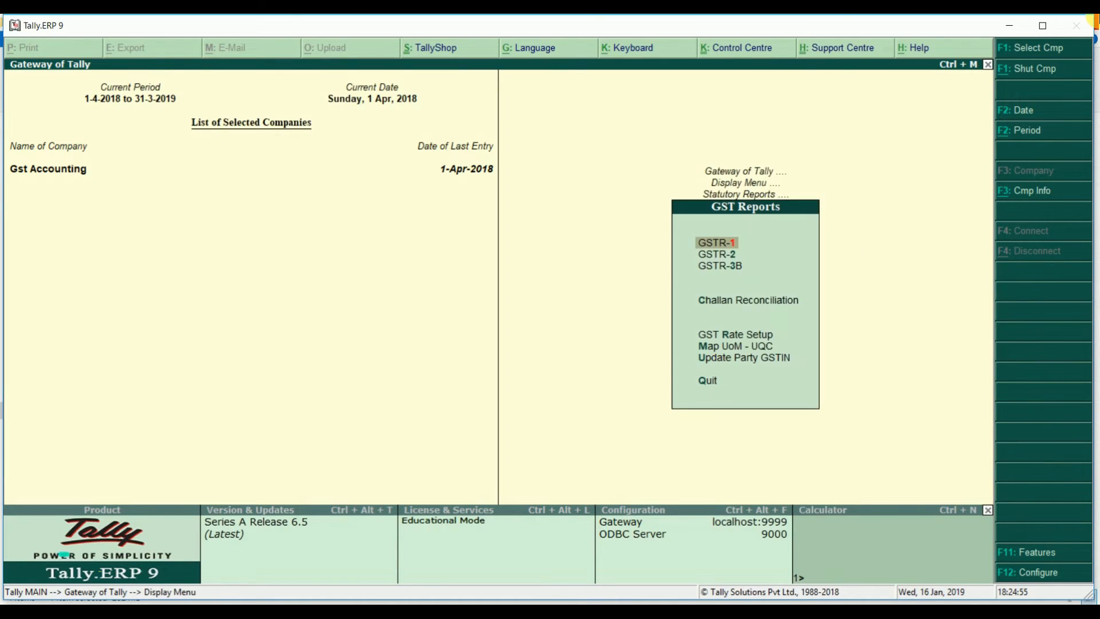
key("1")
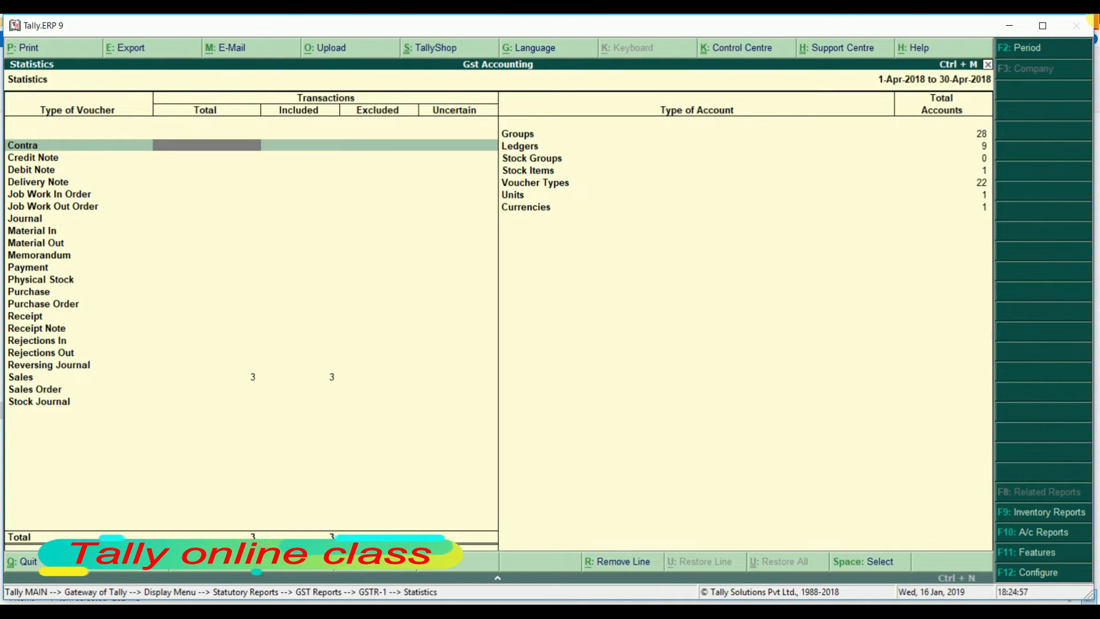
key("Down")
key("Down")
key("Down")
key("Down")
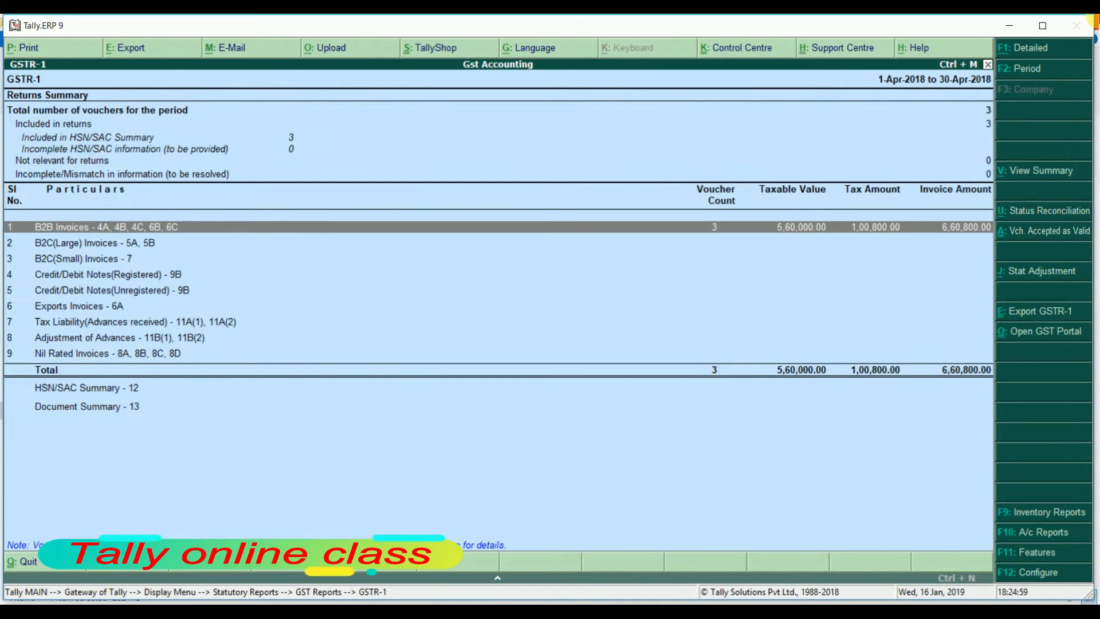
Step: Examine the Bala Ji Traders invoices listed under B2B Invoices and return to the Gateway of Tally
key("Return")
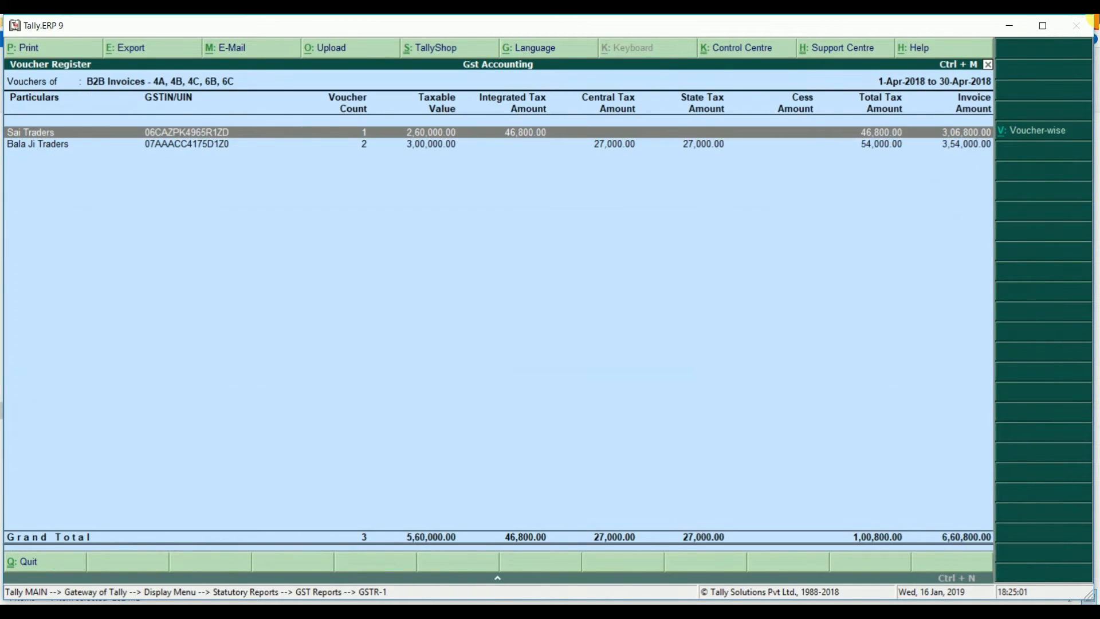
key("Down")
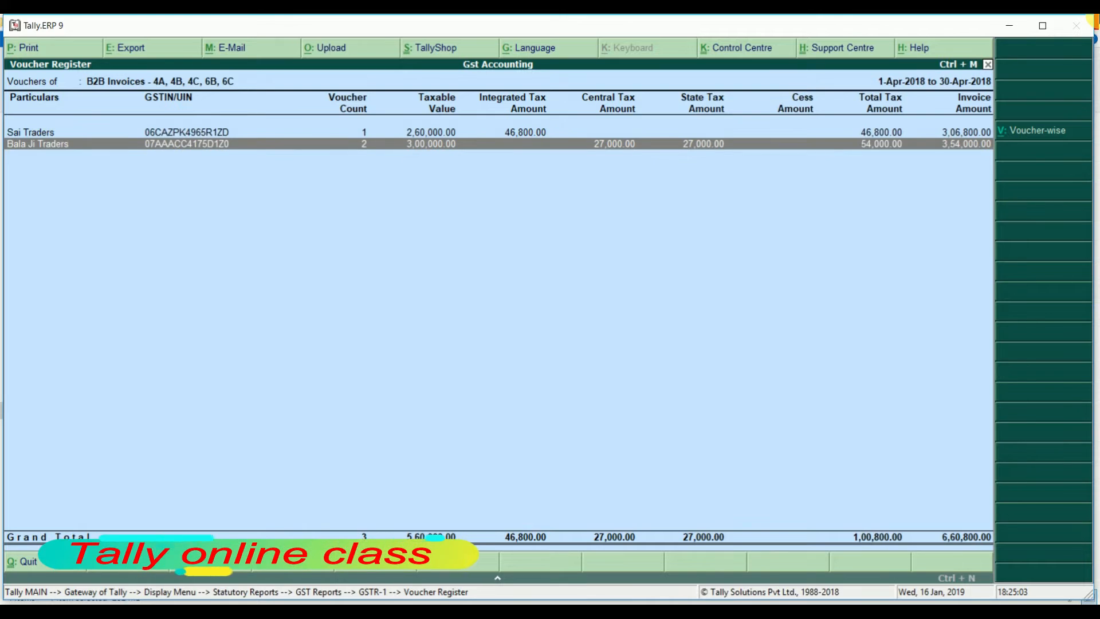
key("Return")
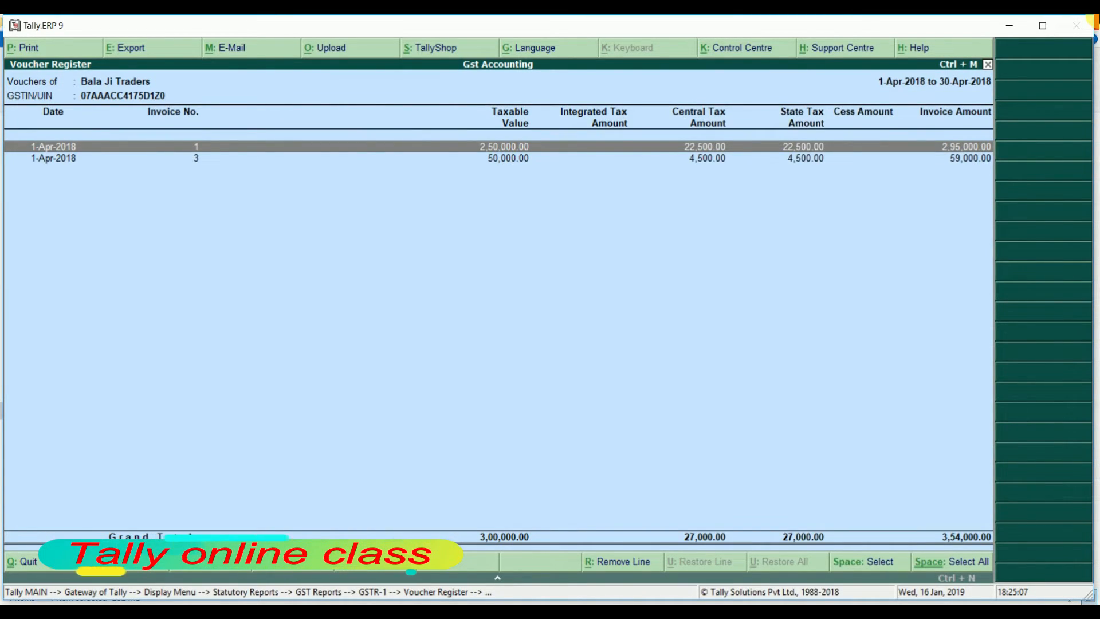
key("Escape")
key("Escape")
key("Escape")
key("Escape")
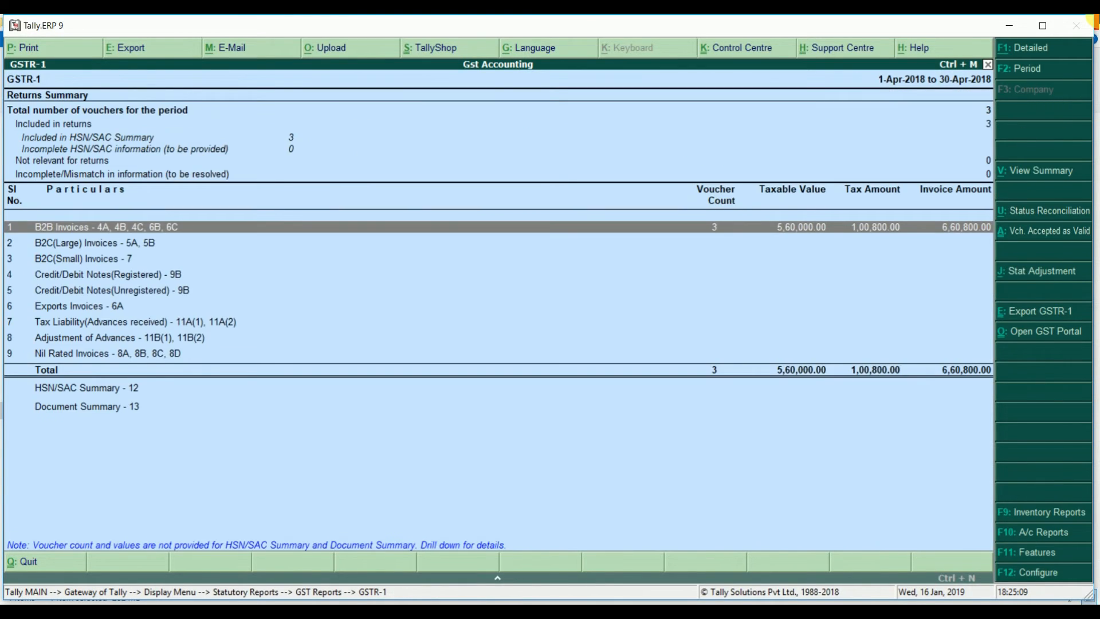
key("Escape")
key("Escape")
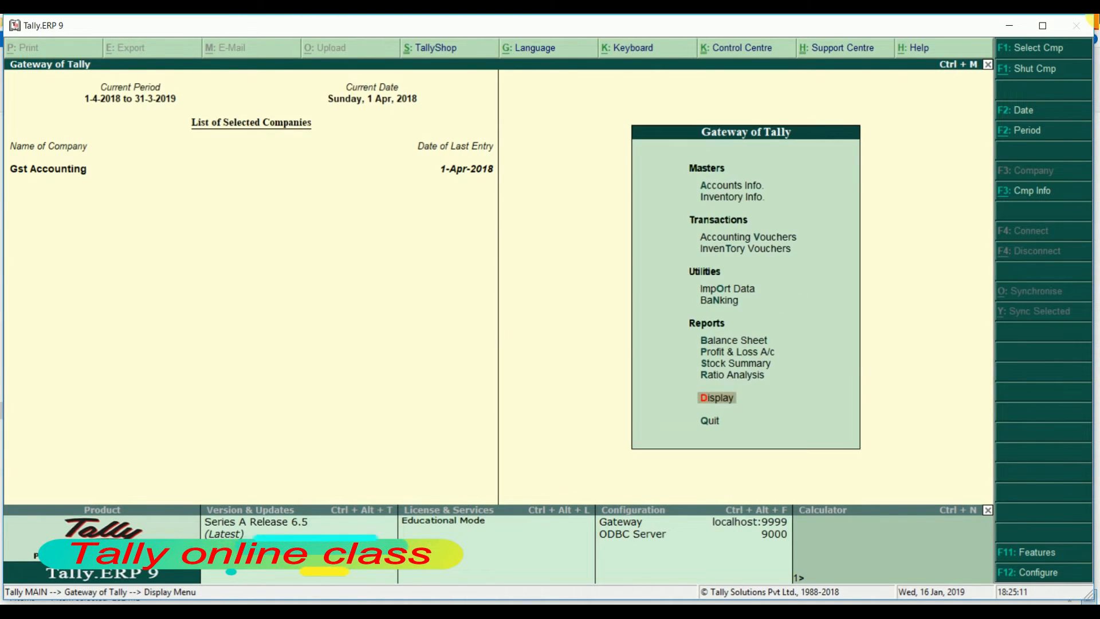
Step: Start a new sales voucher in accounting voucher entry with reference number 104
key("Up")
key("Up")
key("Up")
key("Up")
key("Up")
key("Up")
key("Up")
key("Up")
key("Return")
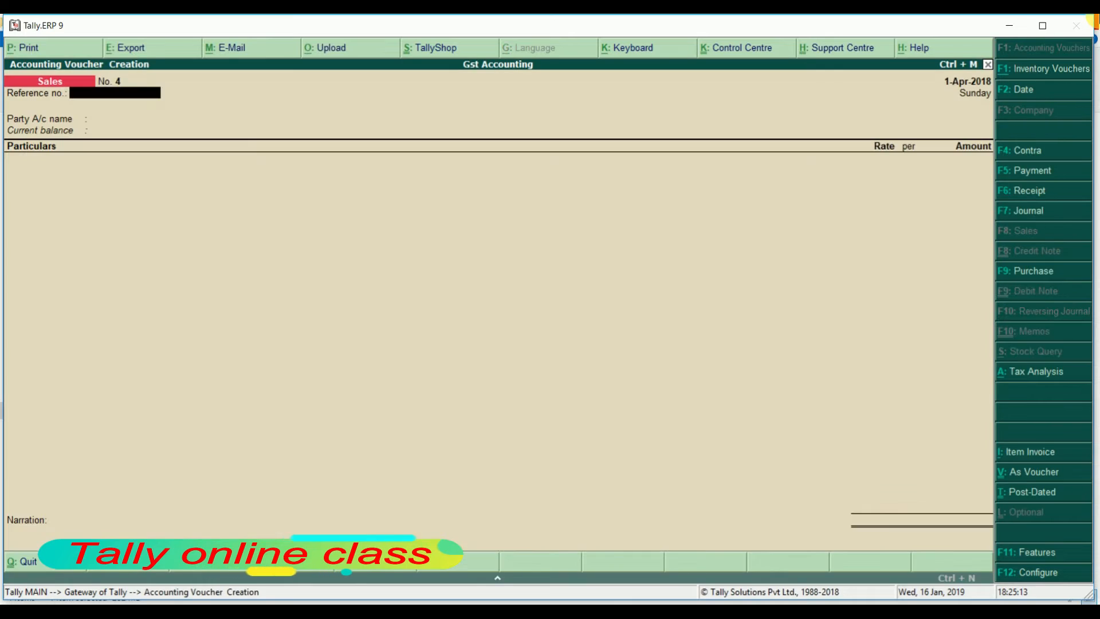
type("104")
key("Return")
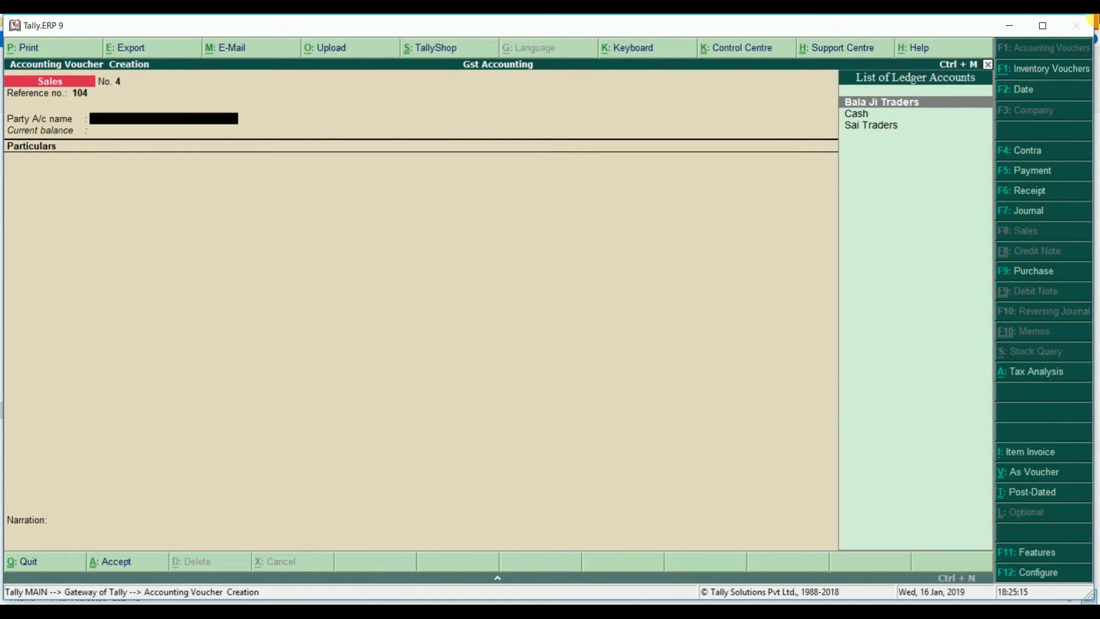
Step: Select Sai Traders as the party account and accept its despatch and buyer details
key("Down")
key("Down")
key("Return")
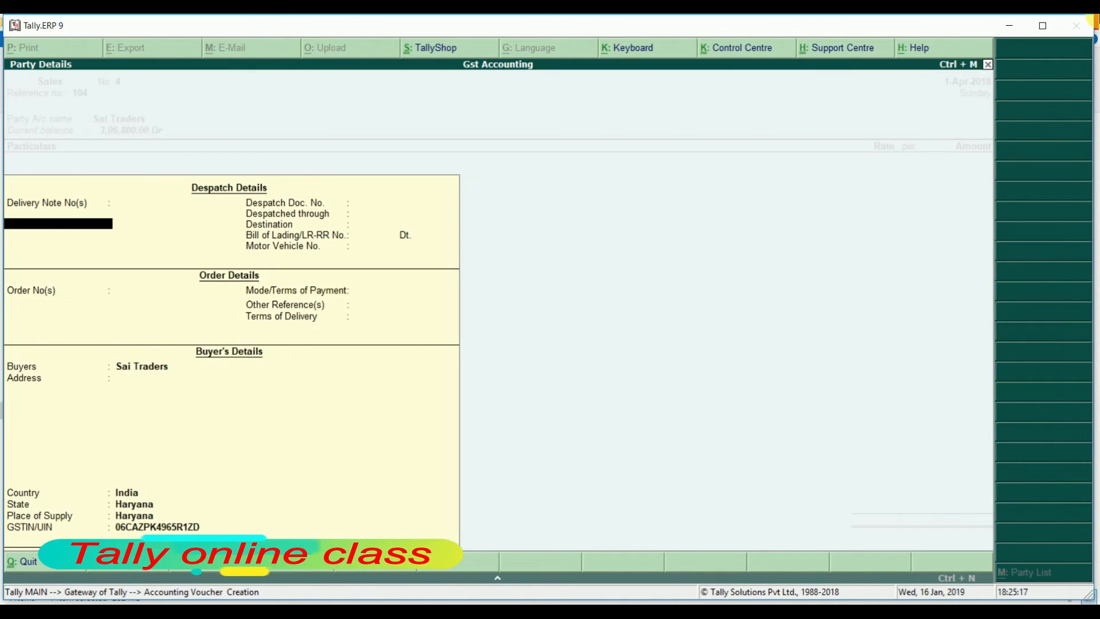
key("ctrl+a")
Step: Add Advertisement Services with an amount of 30,000 and put the Igst 18% ledger on the line below
type("Ad")
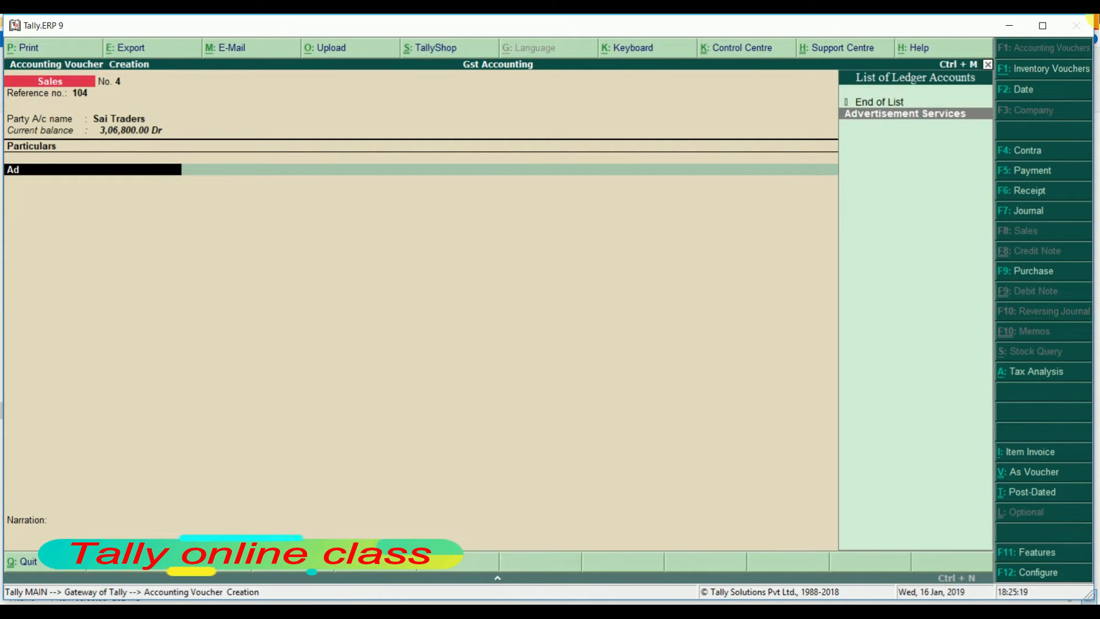
key("Return")
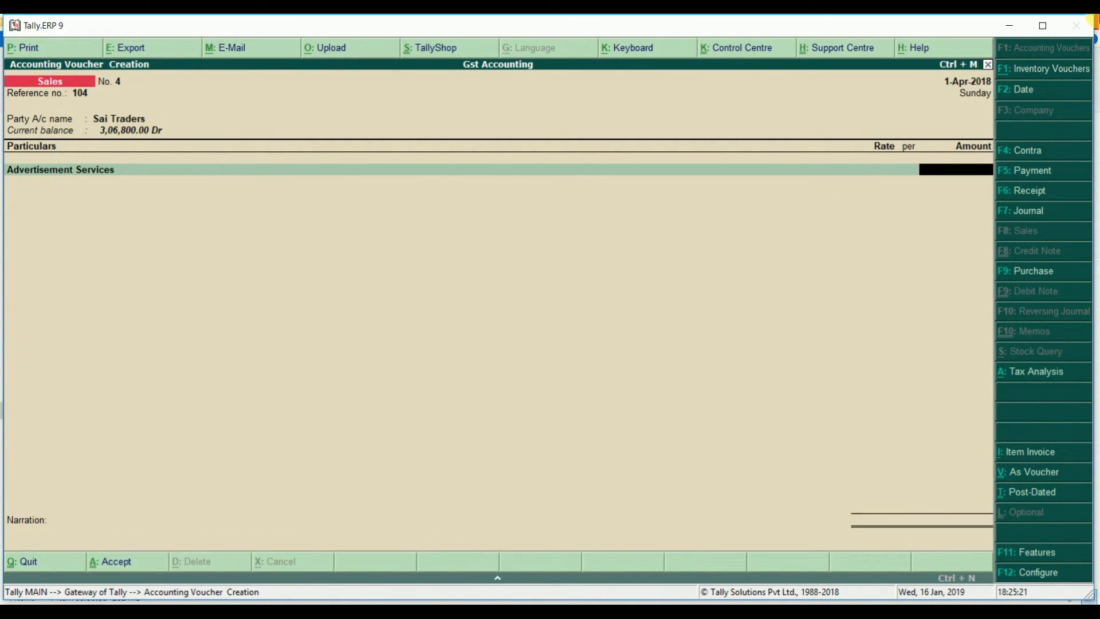
type("30,000")
key("Return")
key("Return")
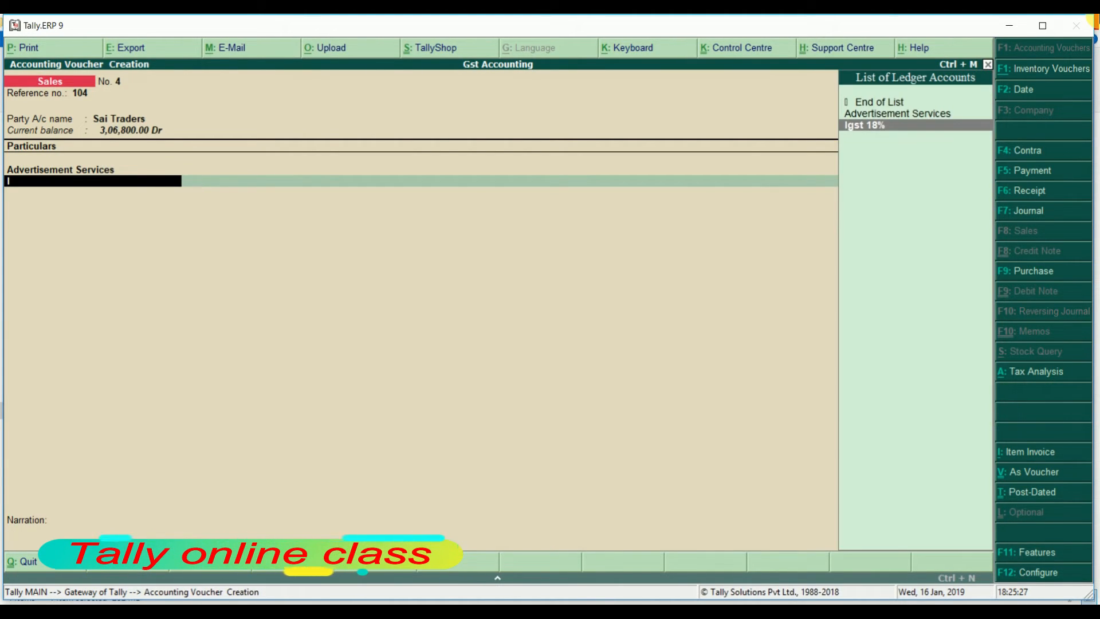
key("Return")
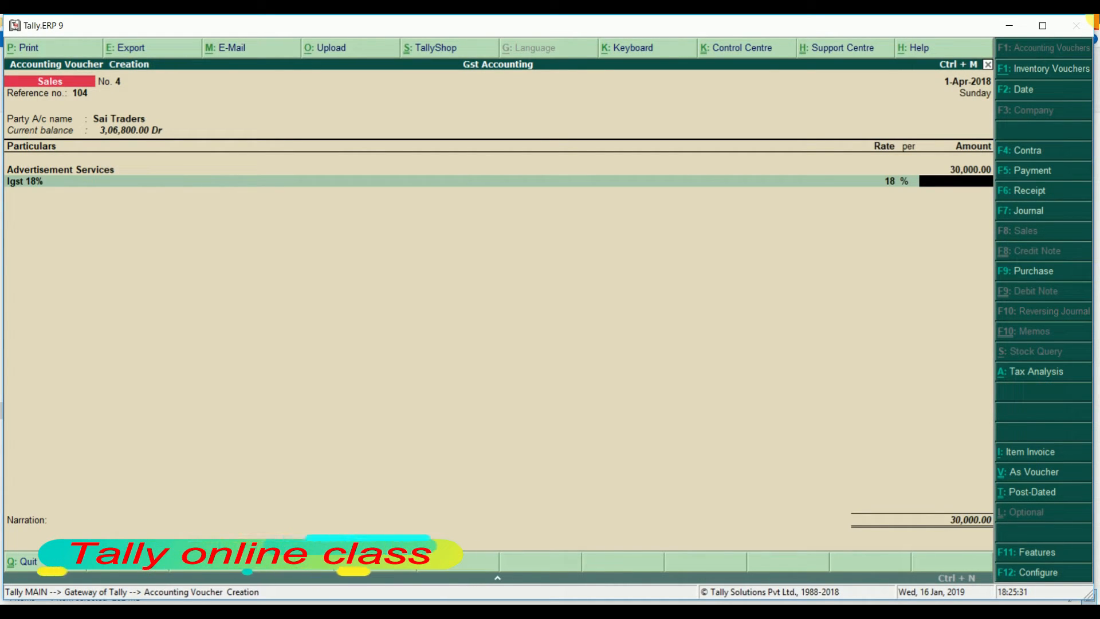
Step: Go back to the Advertisement Services line, open its ledger for alteration and set Set/alter GST Details to Yes
key("BackSpace")
key("BackSpace")
key("BackSpace")
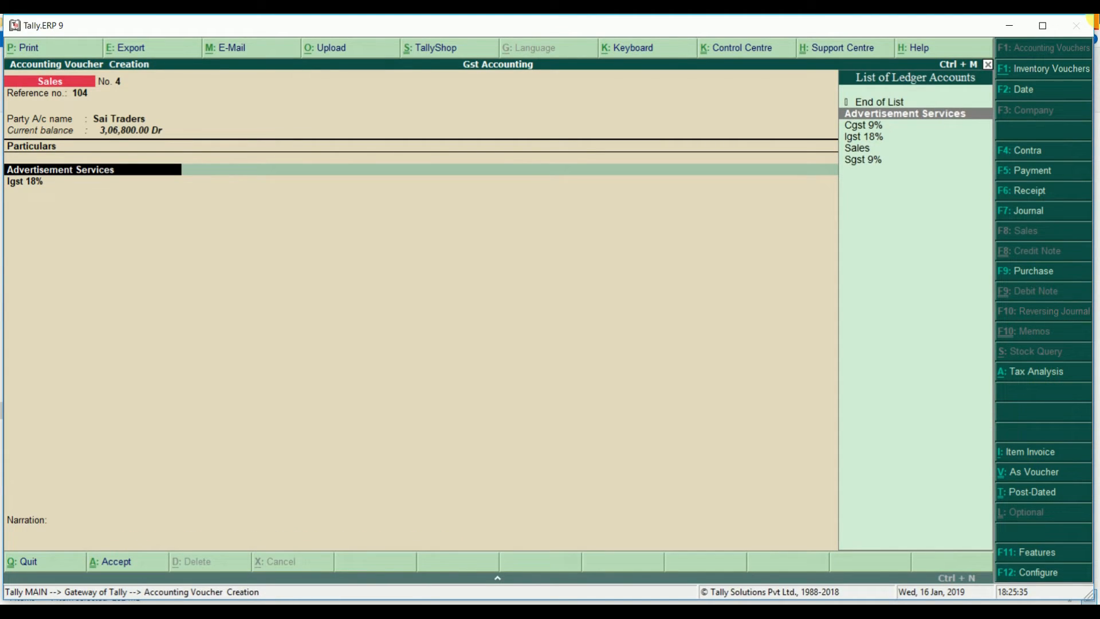
key("ctrl+Return")
key("Return")
key("Return")
key("Return")
key("Return")
key("Return")
key("Return")
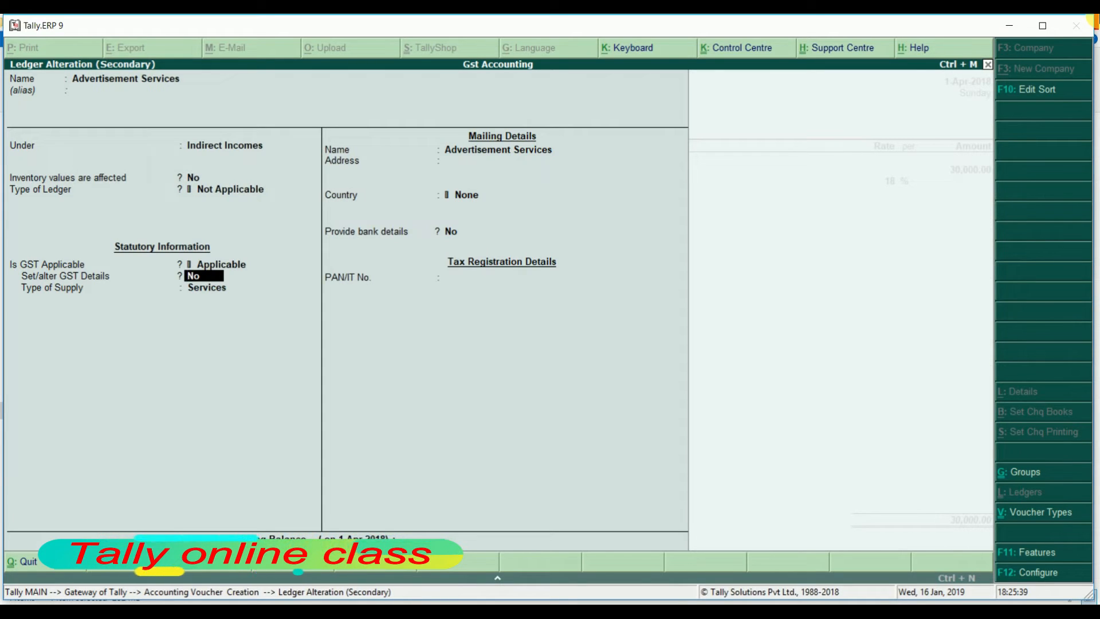
key("Return")
key("Return")
key("Return")
key("Return")
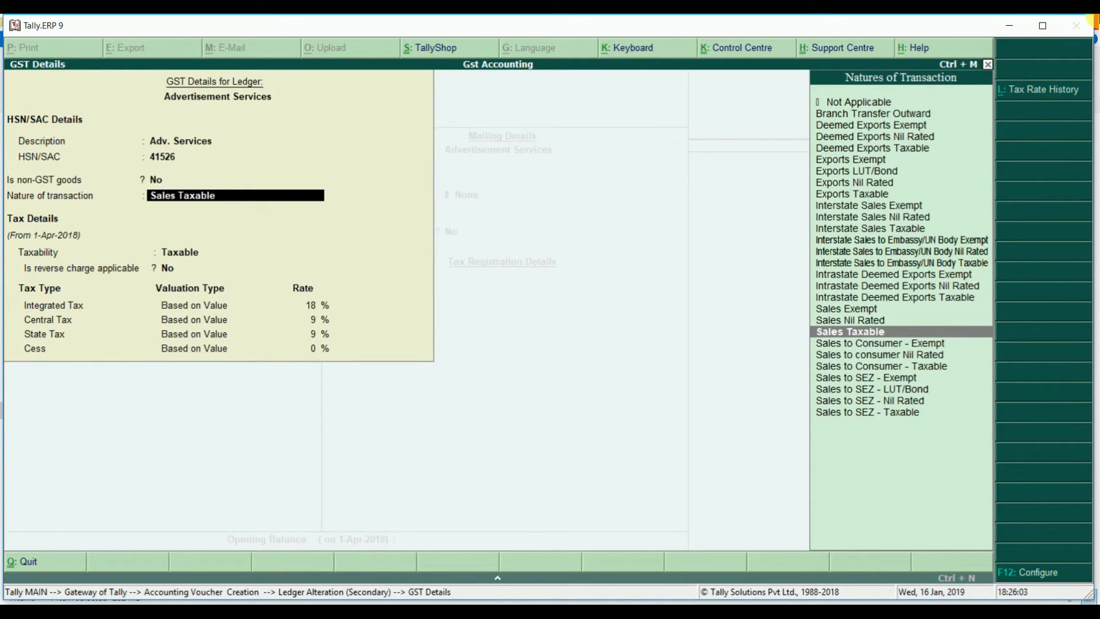
Step: Set the nature of transaction in the Advertisement Services GST details to Not Applicable
key("Up")
key("Up")
key("Up")
key("Up")
key("Up")
key("Up")
key("Up")
key("Up")
key("Up")
key("Up")
key("Up")
key("Up")
key("Up")
key("Up")
key("Up")
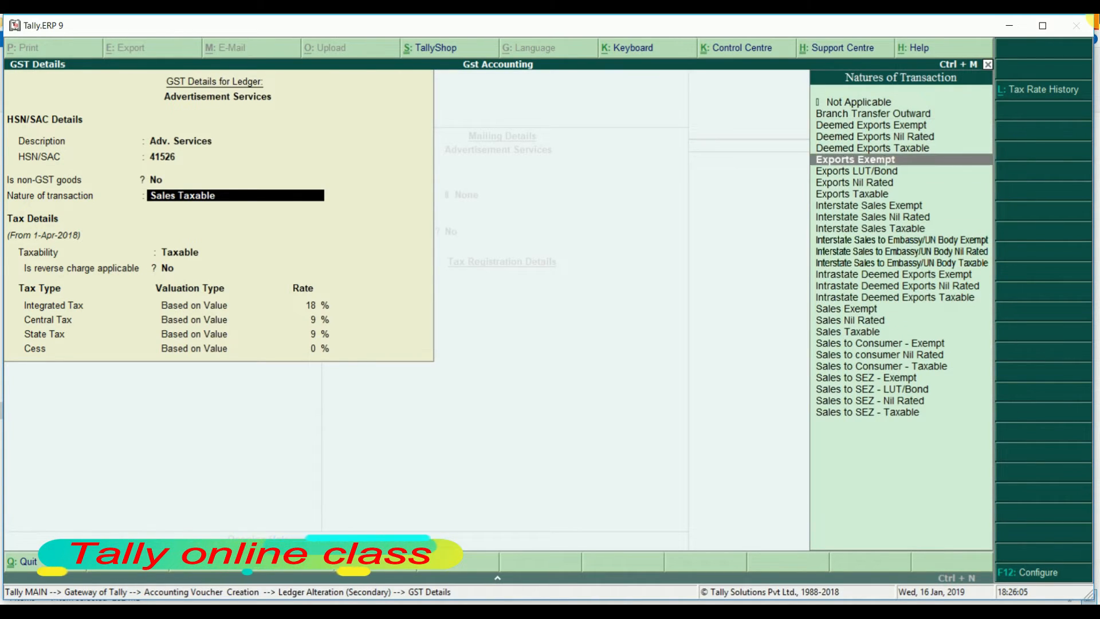
key("Up")
key("Up")
key("Up")
key("Up")
key("Up")
key("Return")
key("Return")
key("Return")
key("Return")
key("Return")
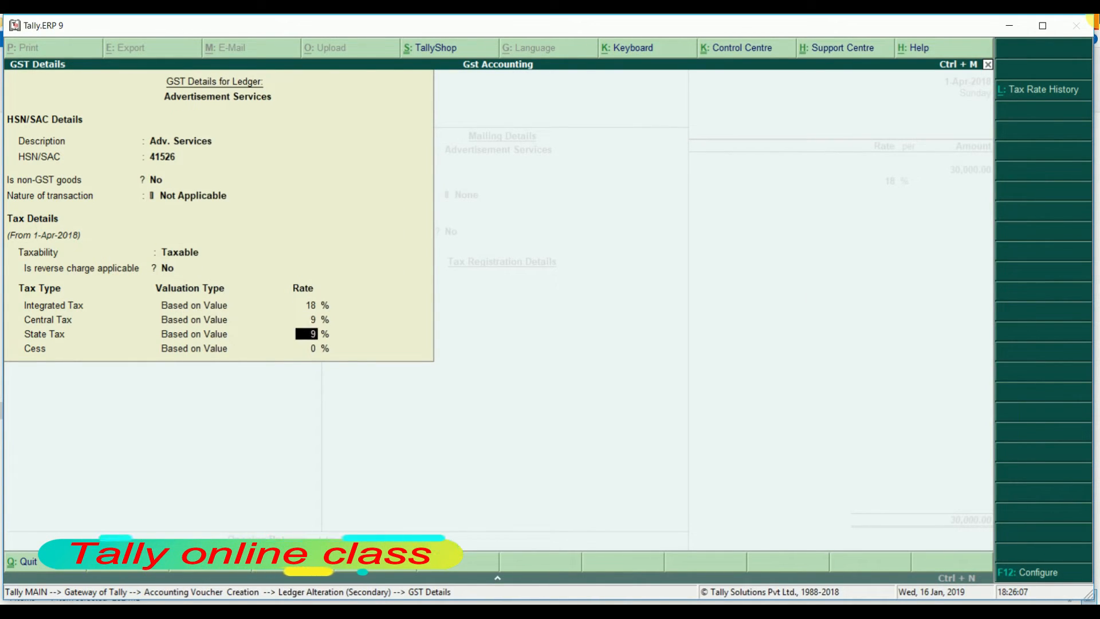
Step: Apply the Advertisement Services GST details from 1-Apr-2018 and save the ledger alteration
key("Return")
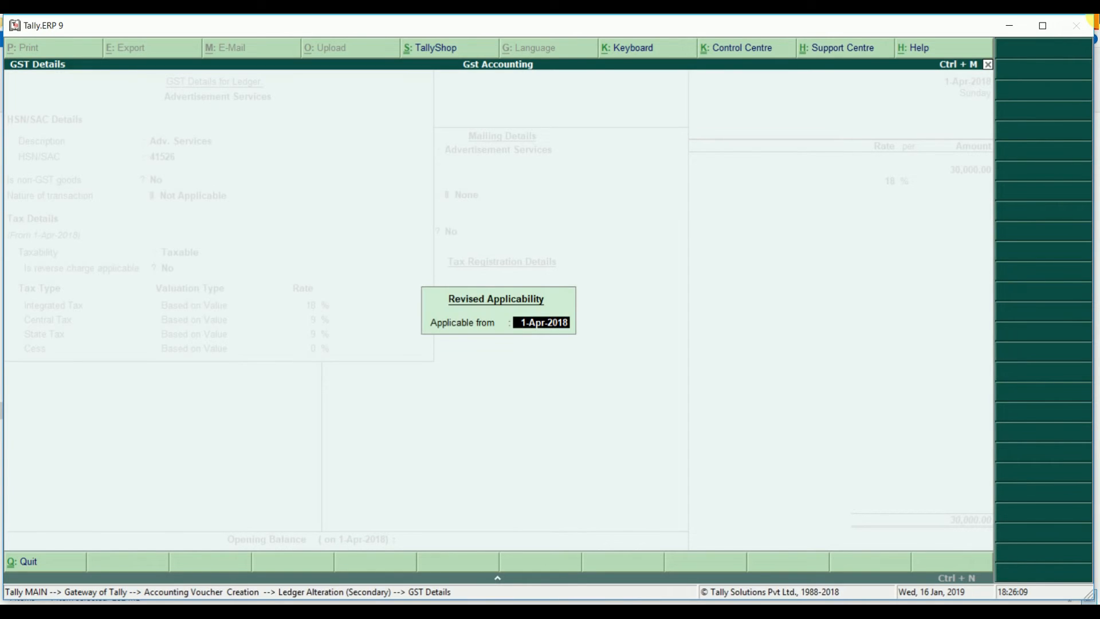
key("Return")
key("Return")
key("Return")
key("Return")
key("Return")
key("Return")
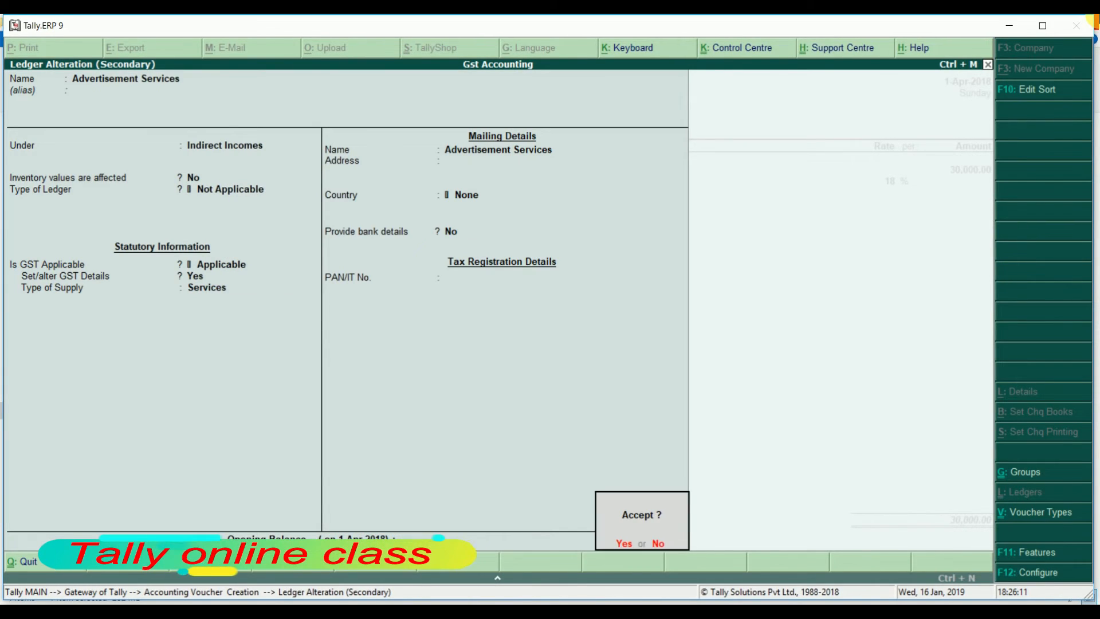
key("Return")
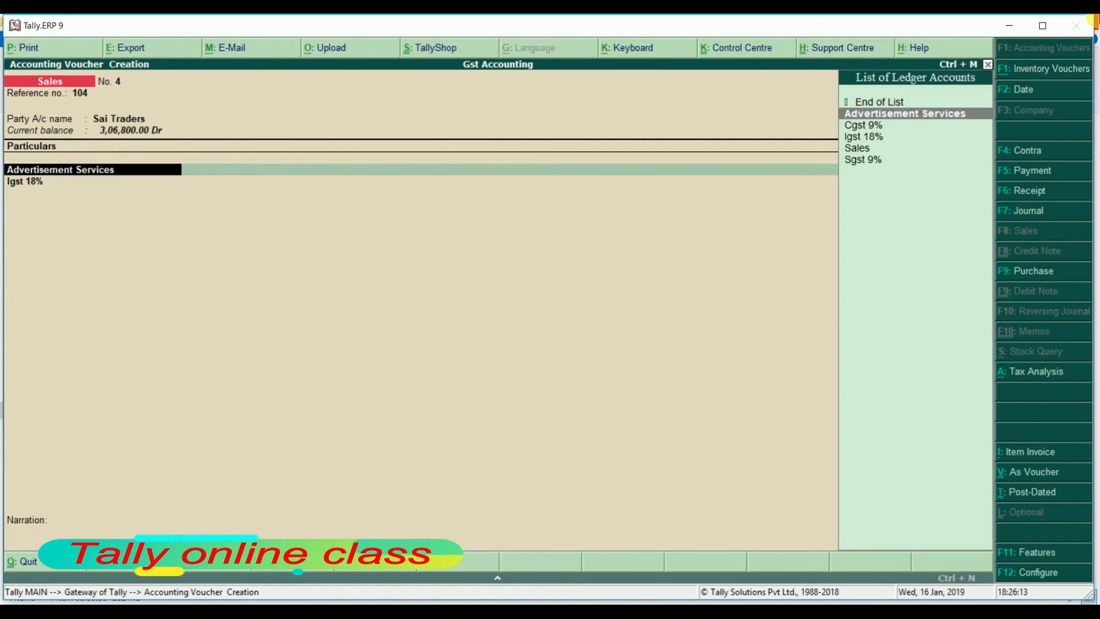
Step: Return to the Sai Traders party account, re-accept its party details and go on to the Advertisement Services amount
key("BackSpace")
key("BackSpace")
key("Return")
key("Return")
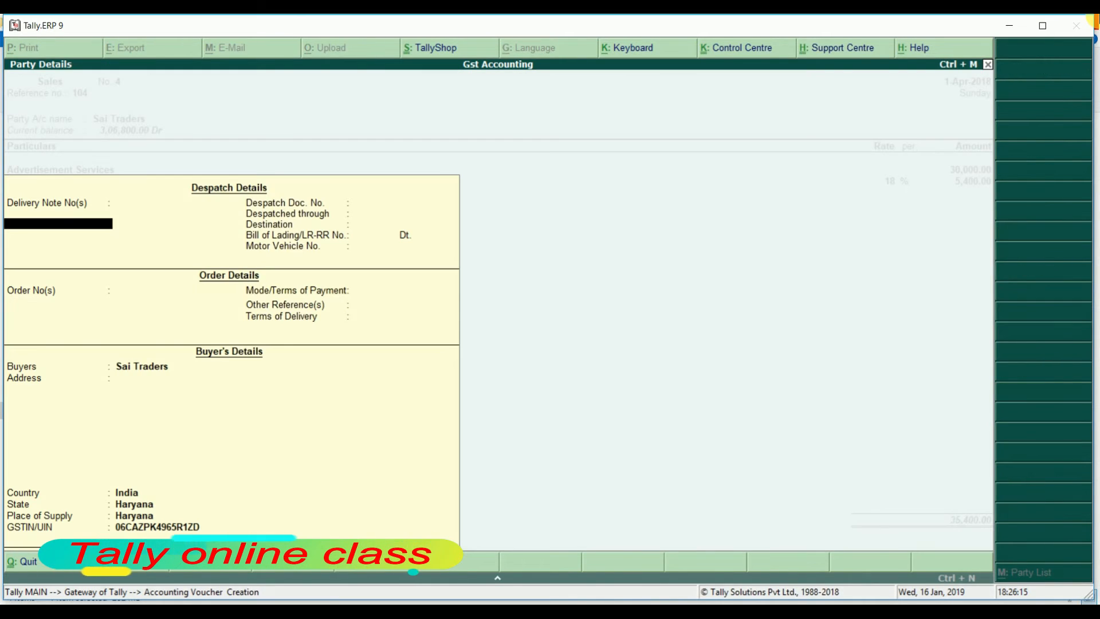
key("Return")
key("Return")
key("Return")
key("Return")
key("Return")
key("ctrl+a")
key("Return")
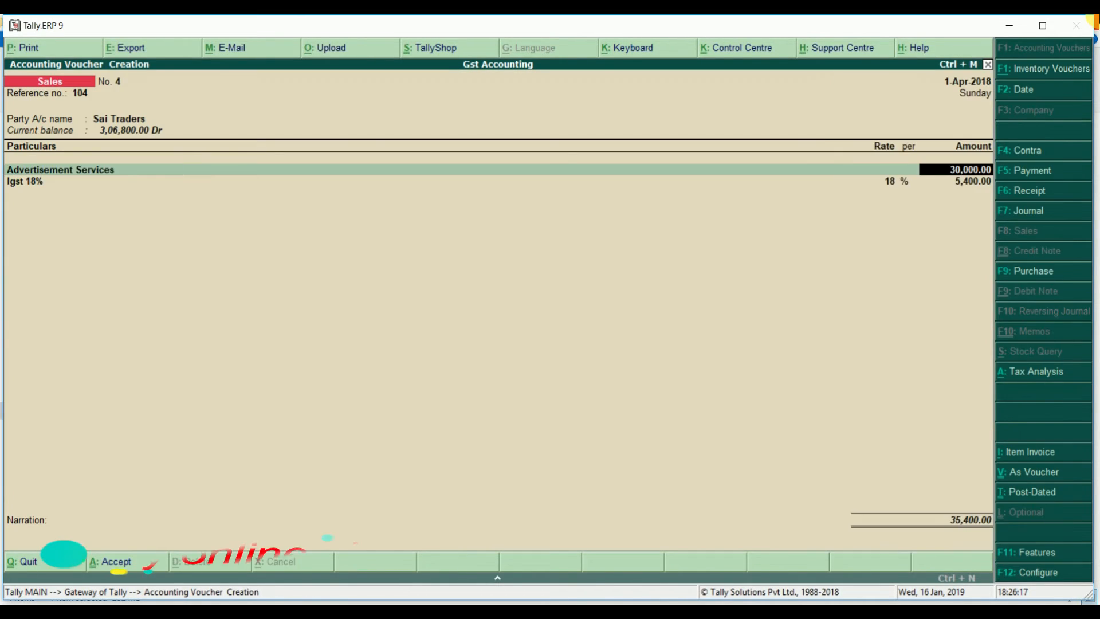
key("Return")
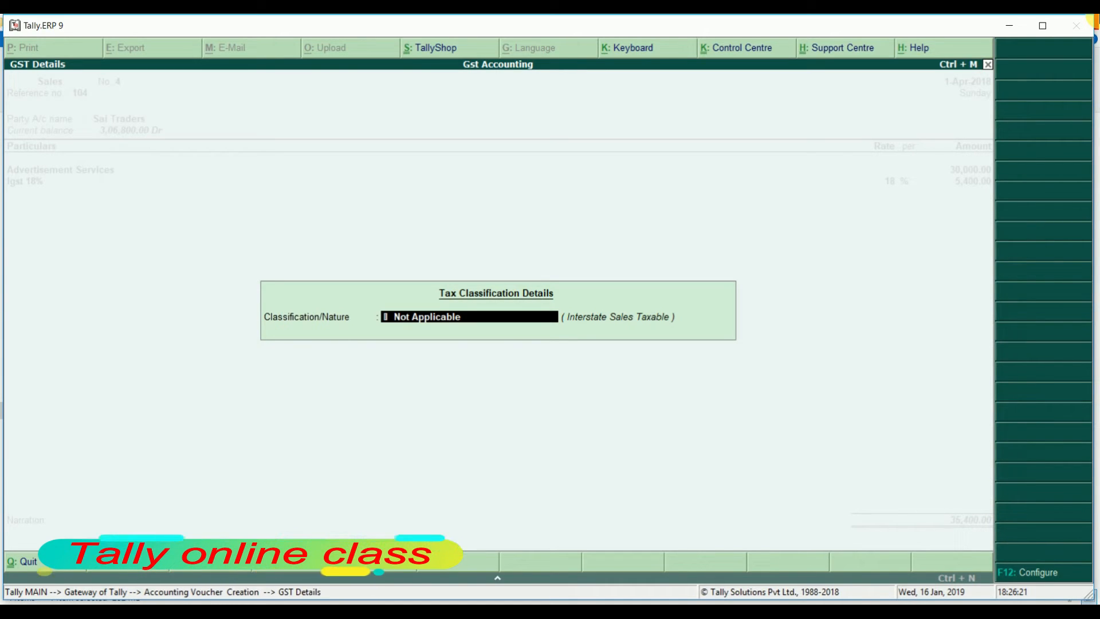
key("BackSpace")
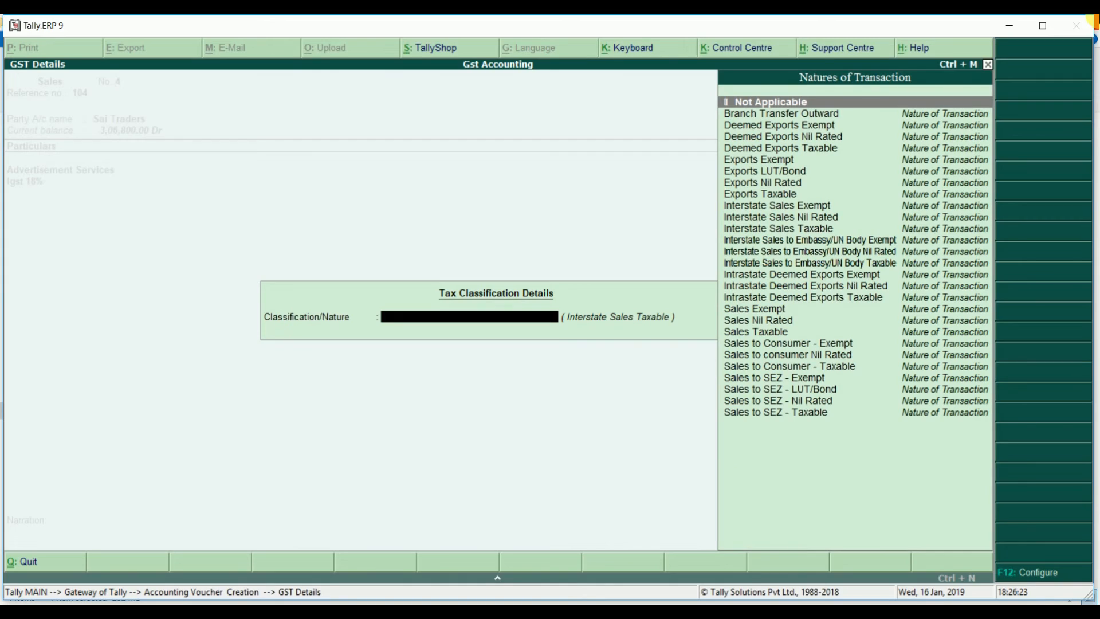
key("Escape")
key("Return")
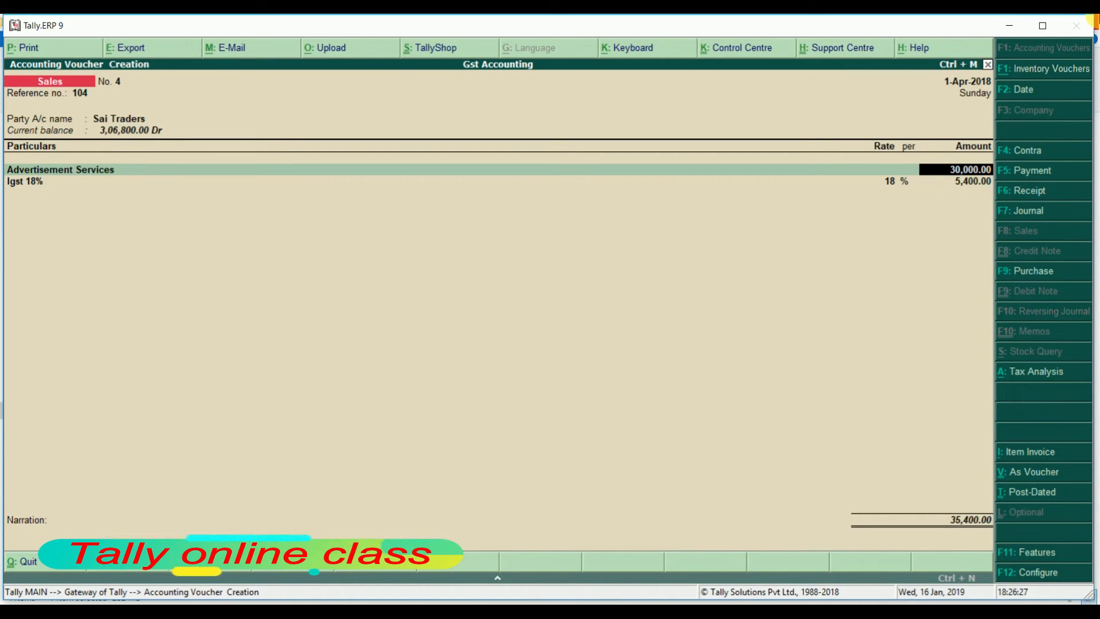
key("F11")
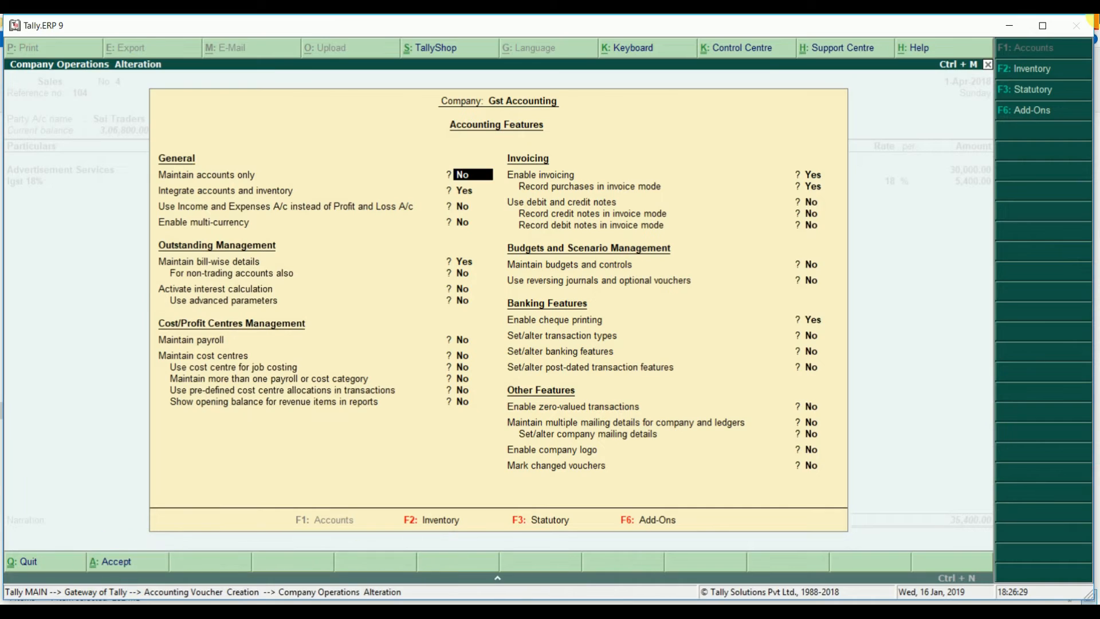
key("Escape")
key("Return")
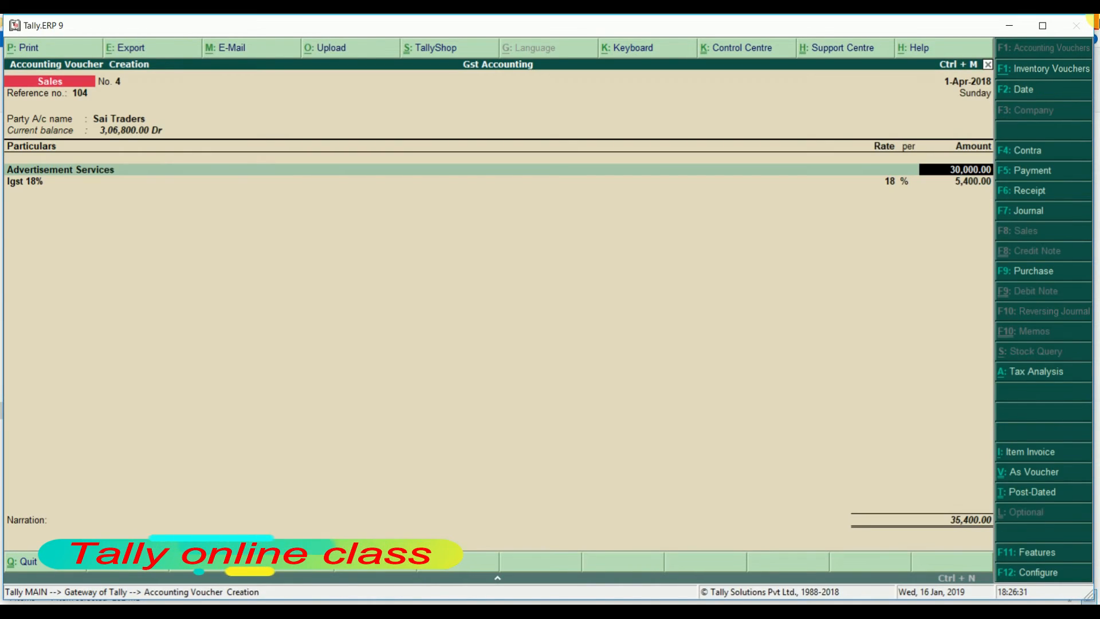
Step: Check the sales invoice configuration, including the option to allow modification of tax details for GST
key("F12")
key("Return")
key("Return")
key("Return")
key("Return")
key("Return")
key("Return")
key("Return")
key("Return")
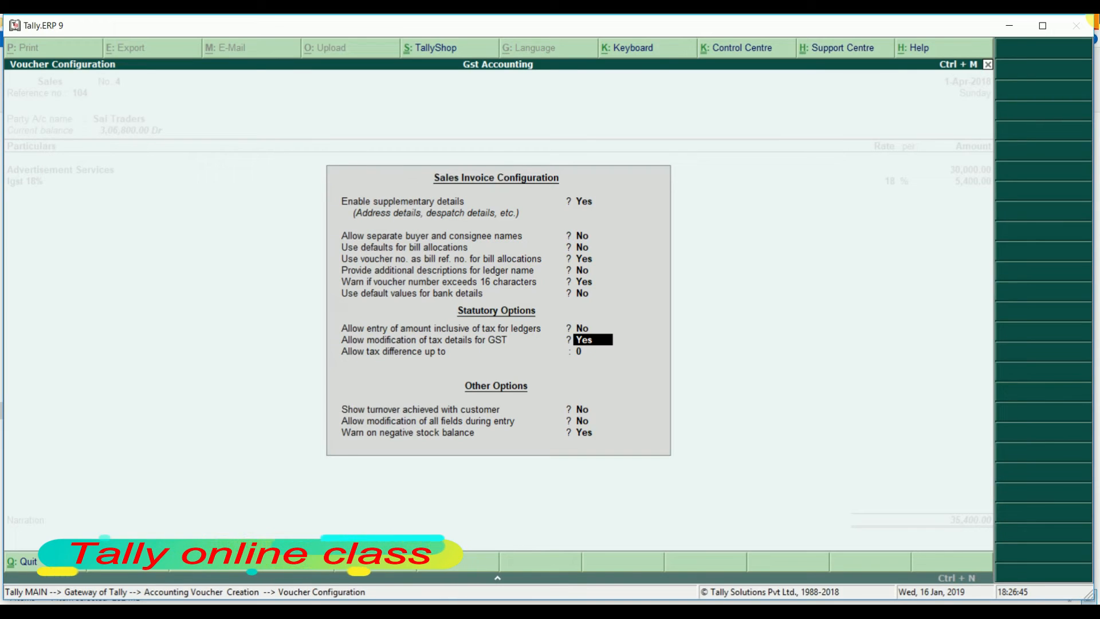
key("Return")
key("Return")
key("Return")
key("Return")
key("Return")
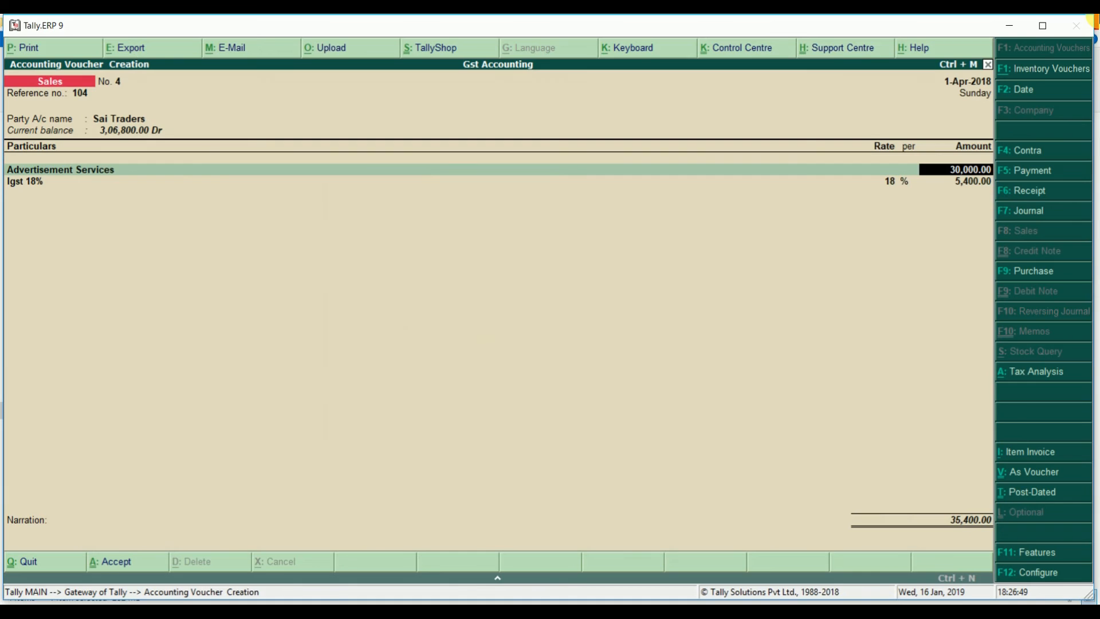
Step: Go back from the Advertisement Services line to the party account and accept Sai Traders with its despatch and buyer details
key("BackSpace")
key("BackSpace")
key("BackSpace")
key("BackSpace")
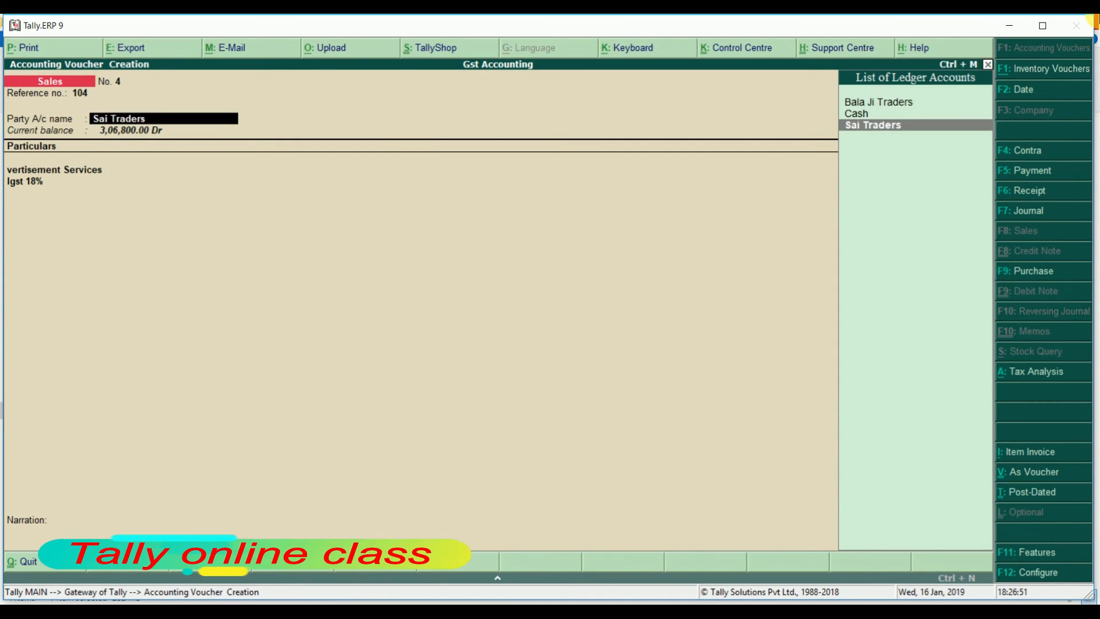
key("Return")
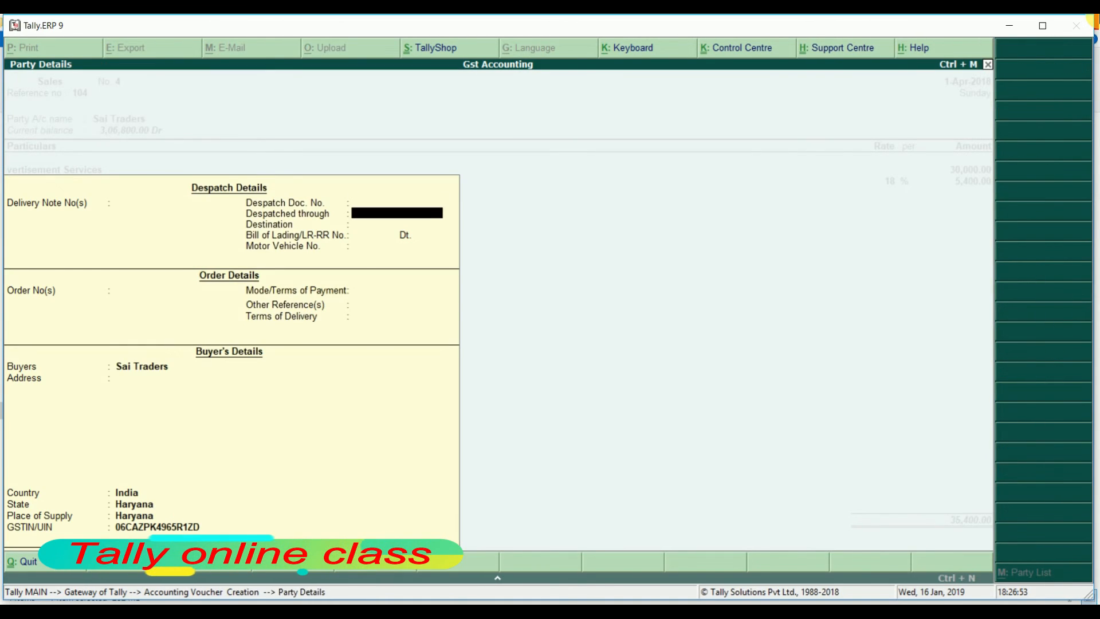
key("ctrl+a")
key("Return")
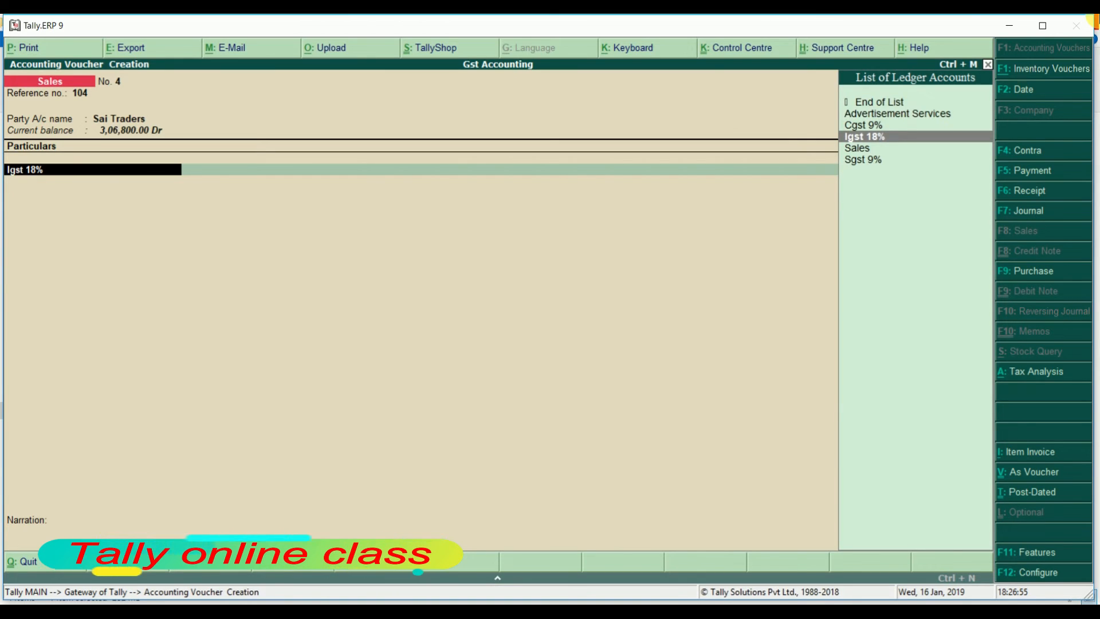
Step: Choose Advertisement Services as the first ledger line and enter an amount of 30,000
key("Up")
key("Up")
key("Return")
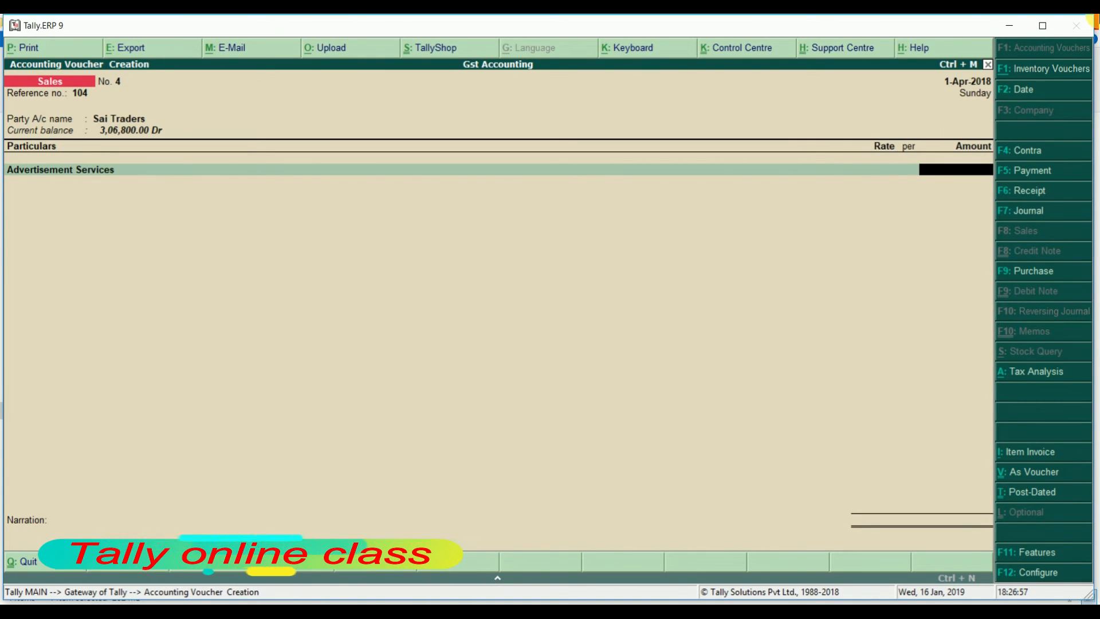
type("30000")
key("Return")
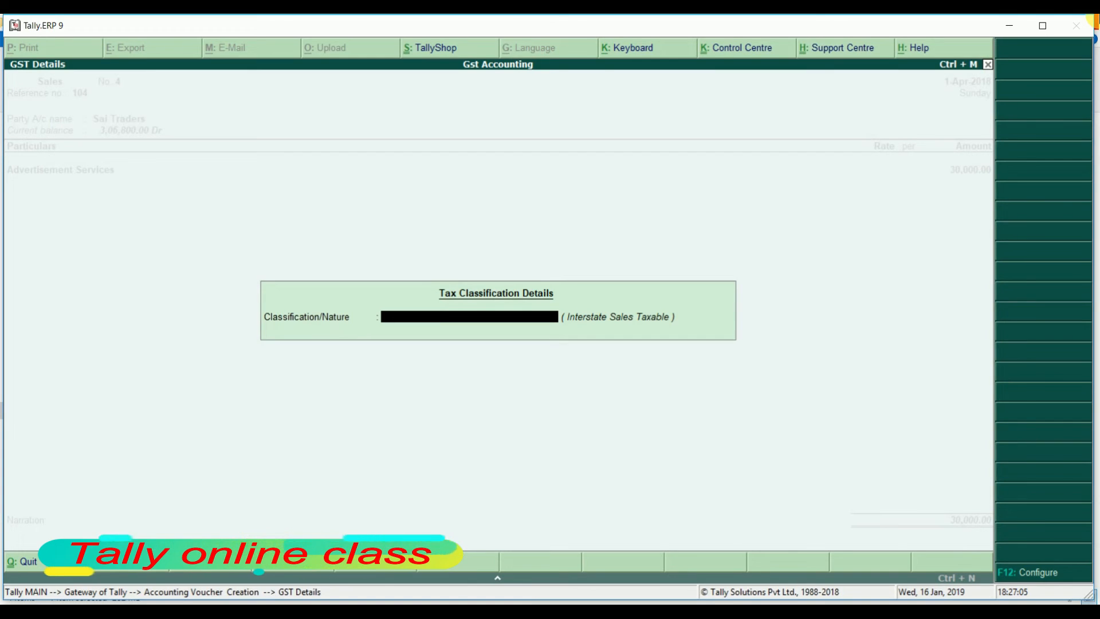
Step: Set the tax classification of the Advertisement Services line to Interstate Sales Taxable
type("I")
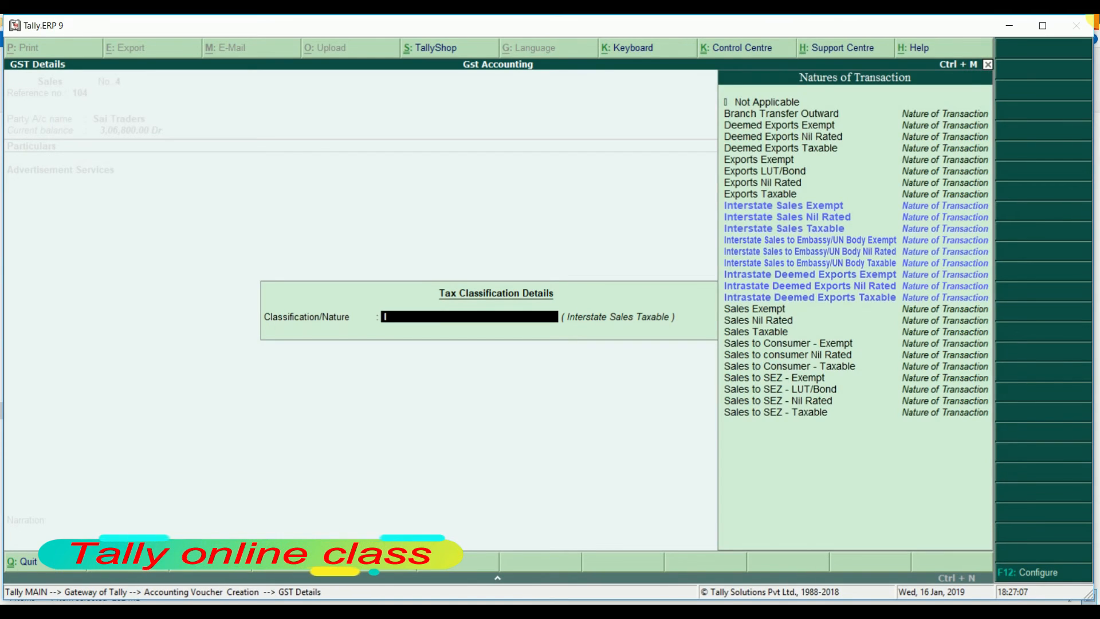
key("Down")
key("Down")
key("Down")
key("Up")
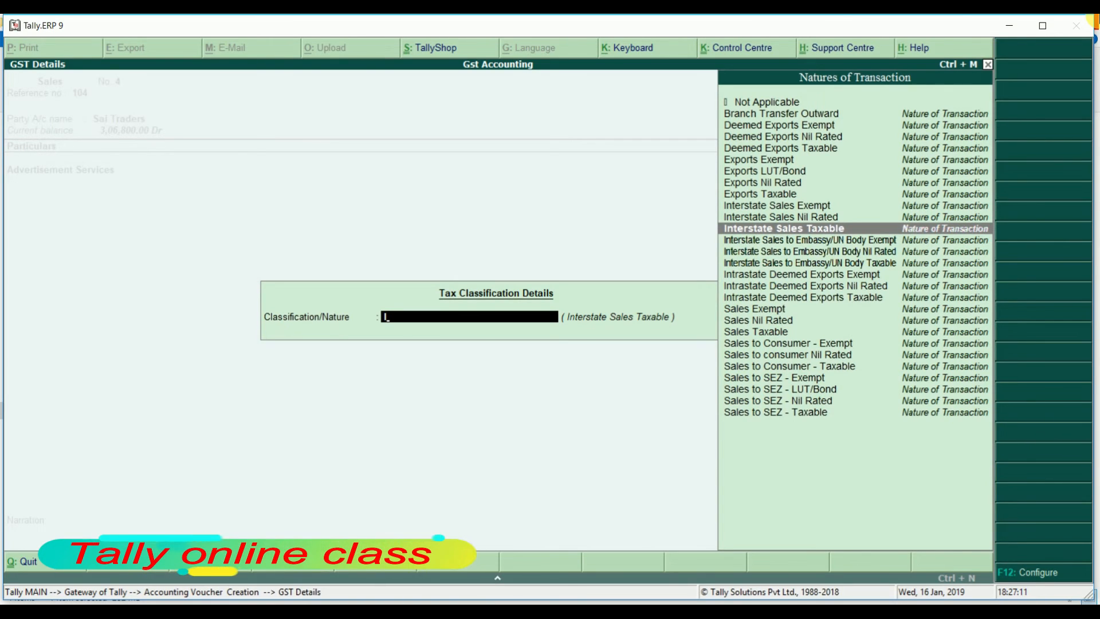
key("Return")
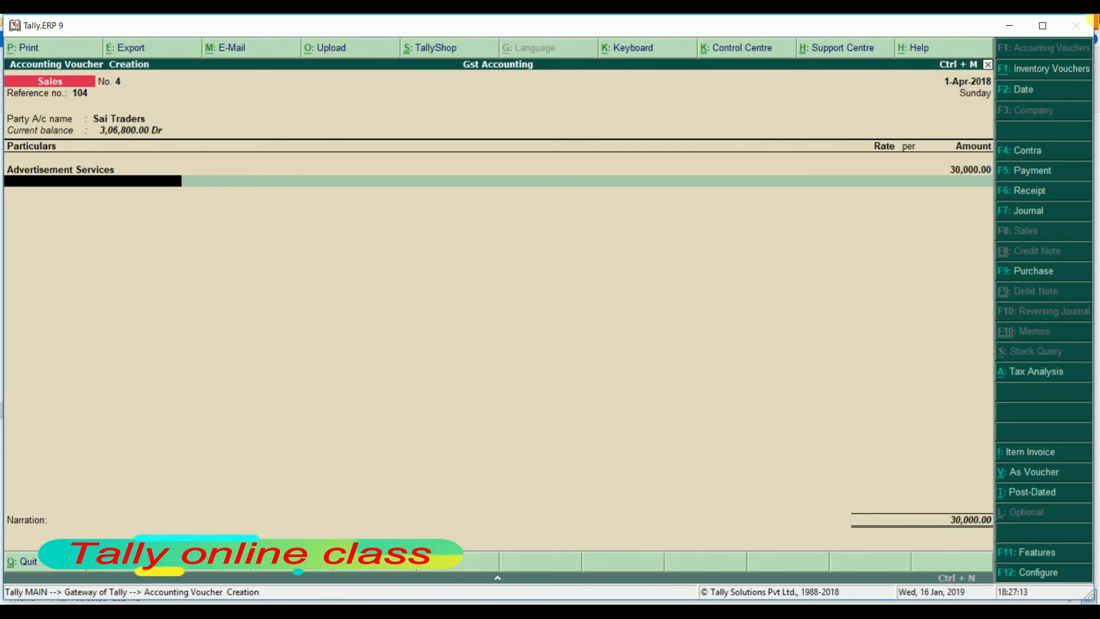
Step: Add the Igst 18% ledger below Advertisement Services and accept its calculated tax amount
type("C")
key("Return")
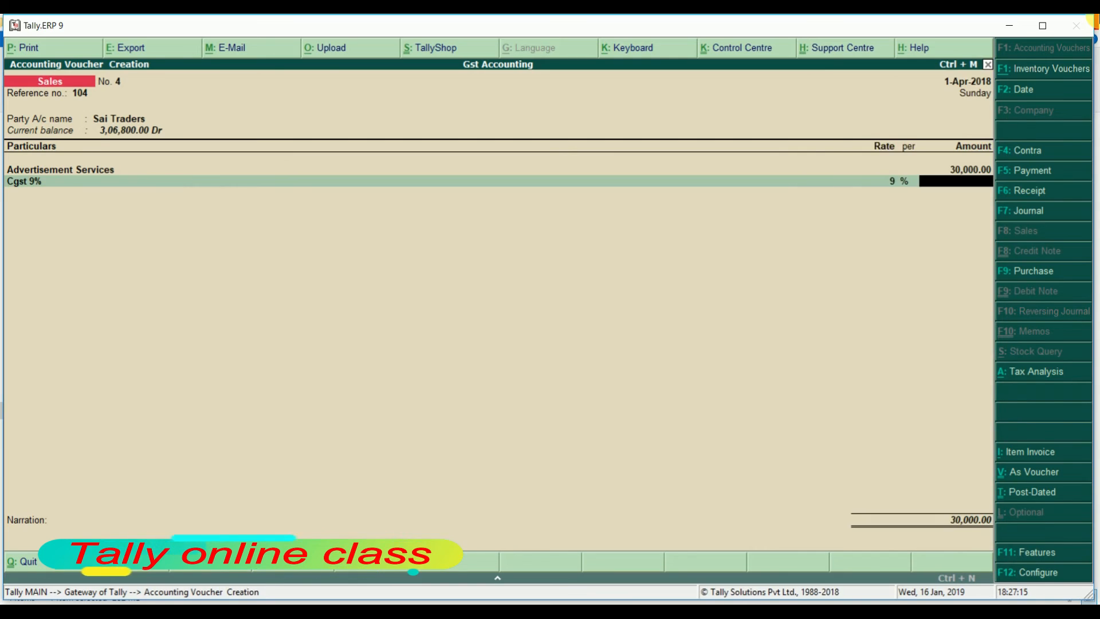
key("BackSpace")
type("I")
key("Return")
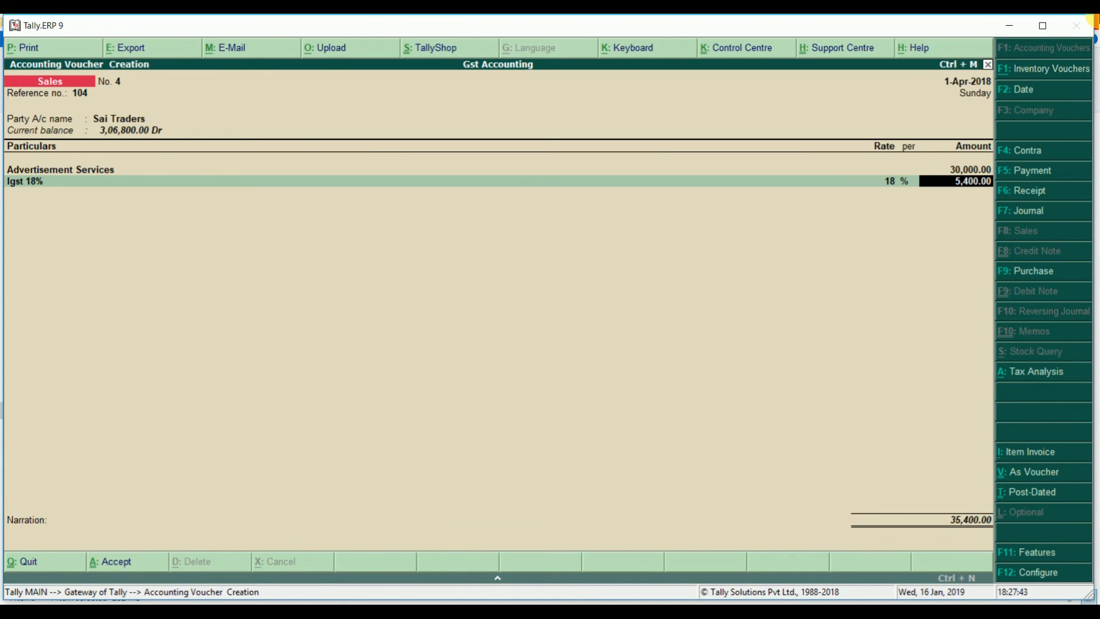
key("Return")
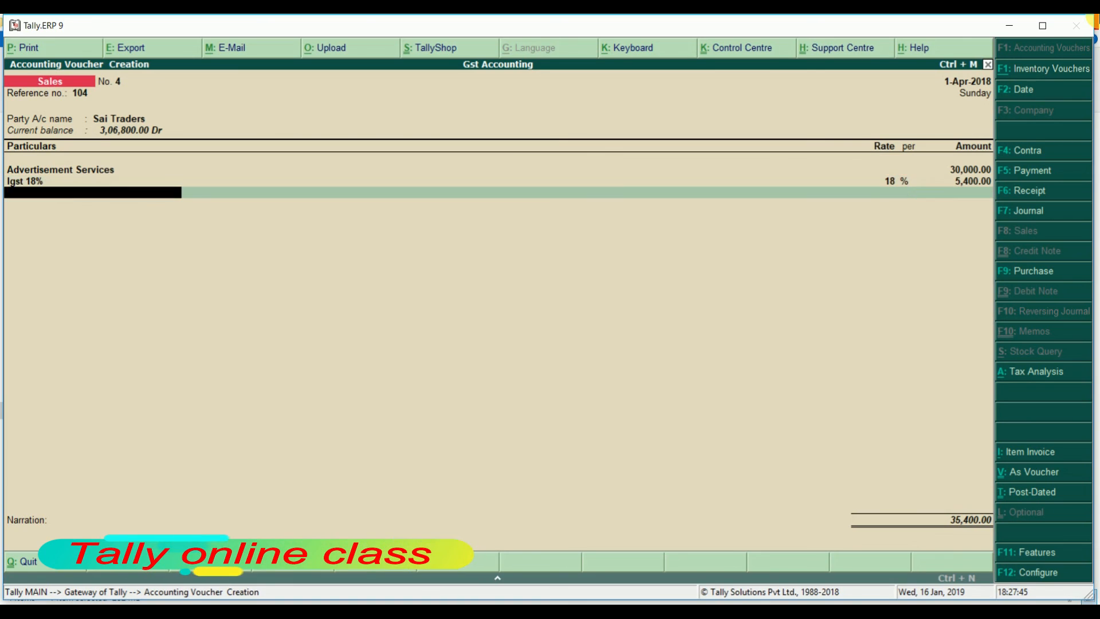
Step: View the invoice's tax analysis in detailed form and return to the voucher
key("alt+a")
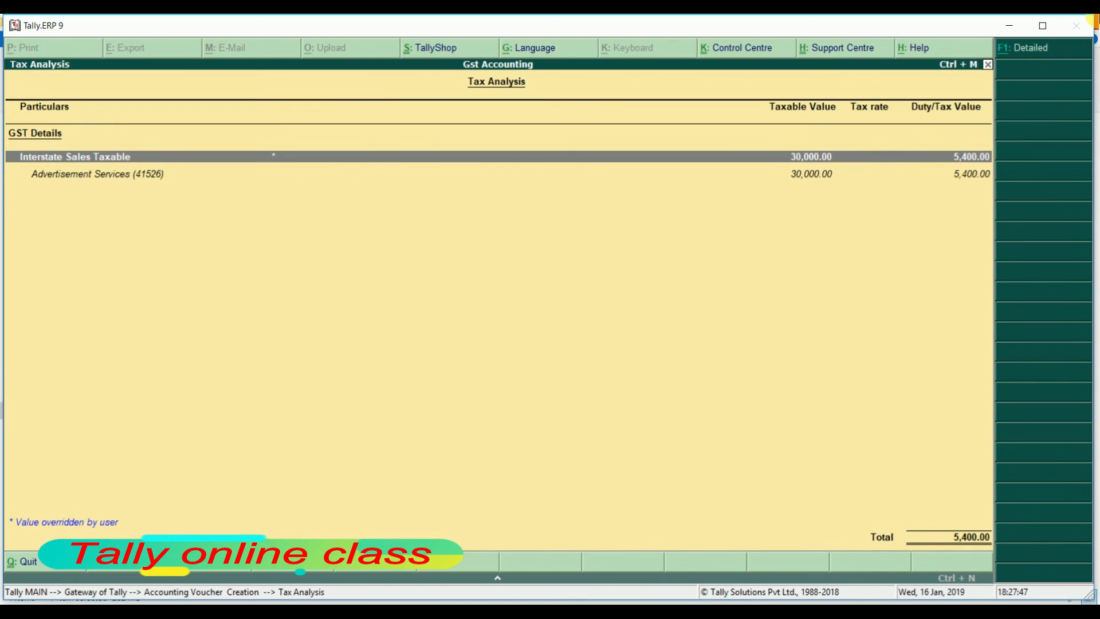
key("F1")
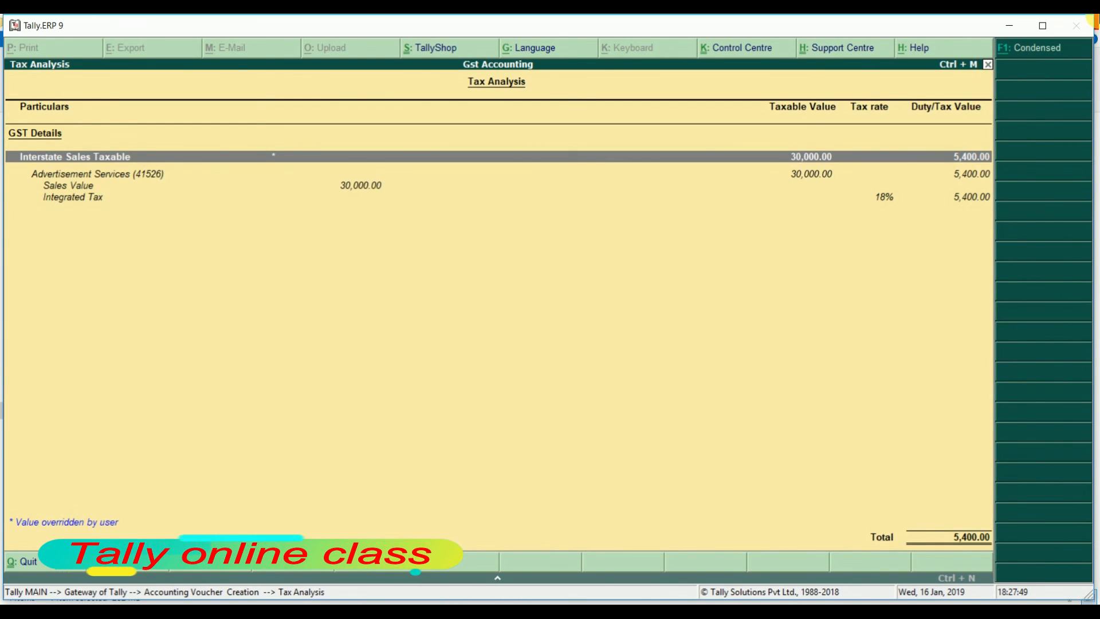
key("Escape")
Step: Accept the Sai Traders bill-wise allocation as New Ref and save the sales invoice
key("Return")
key("Return")
key("Return")
key("Return")
key("Return")
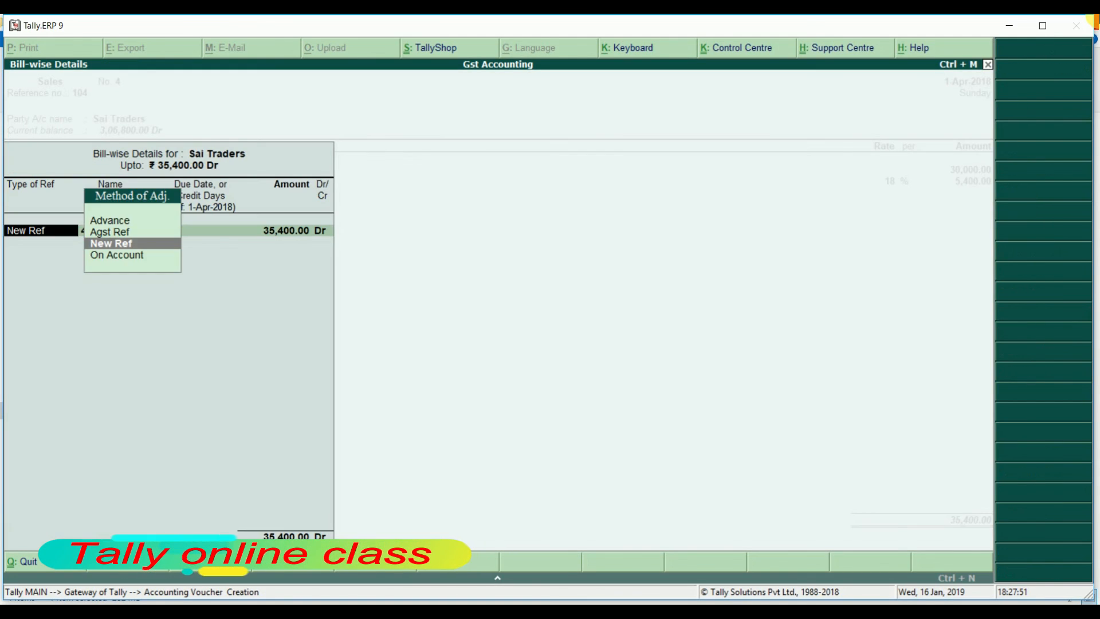
key("Return")
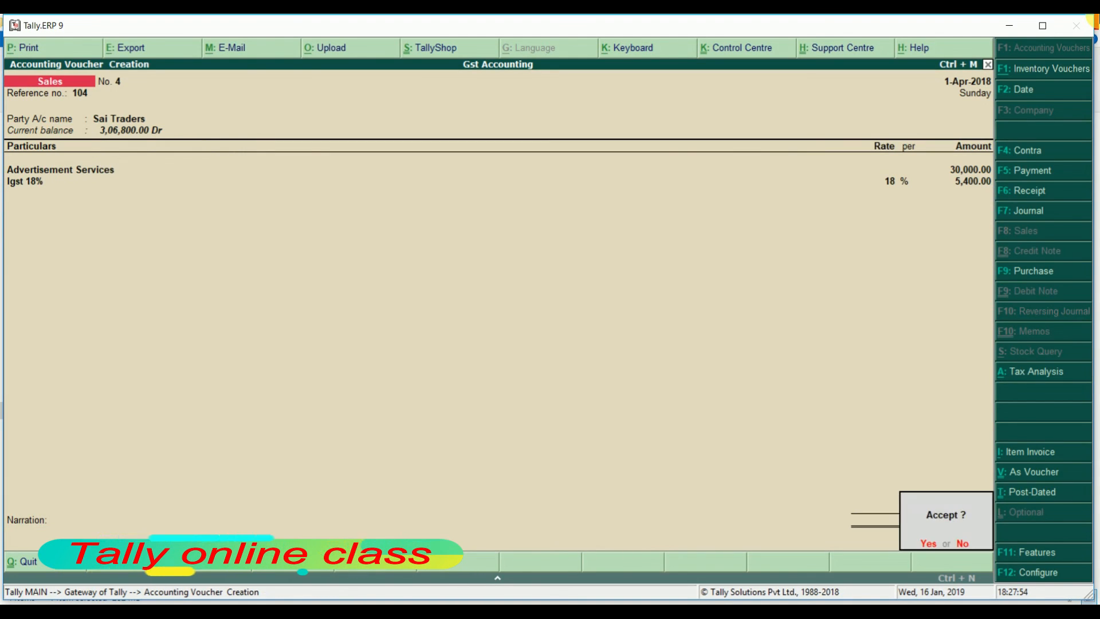
key("Return")
Step: Leave voucher creation and open the GSTR-1 report from the statutory GST reports
key("Escape")
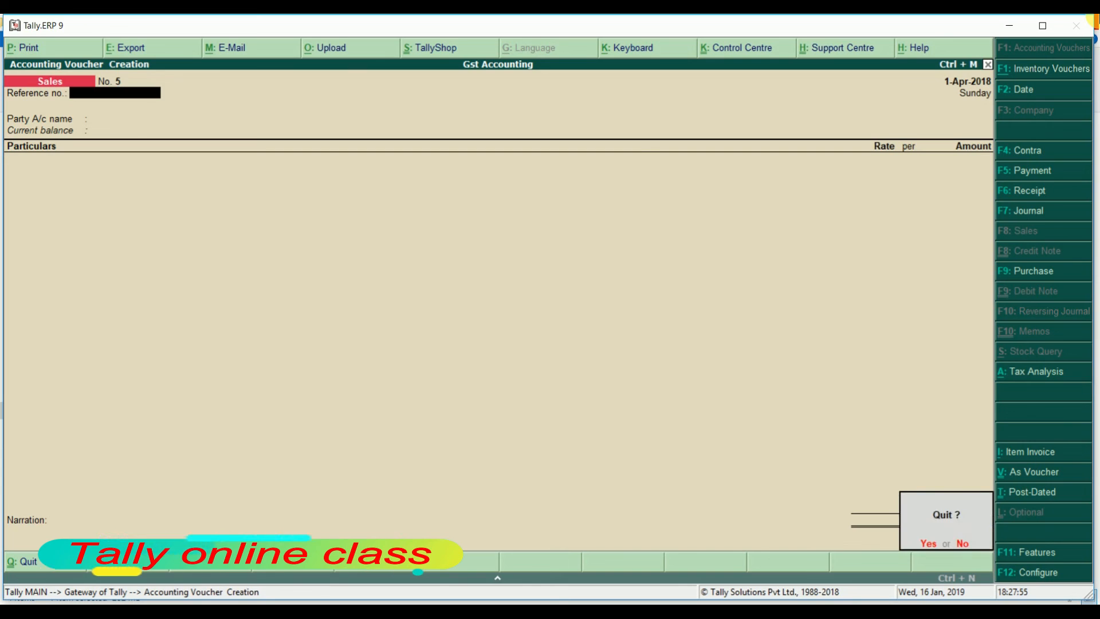
key("Return")
key("d")
key("u")
key("g")
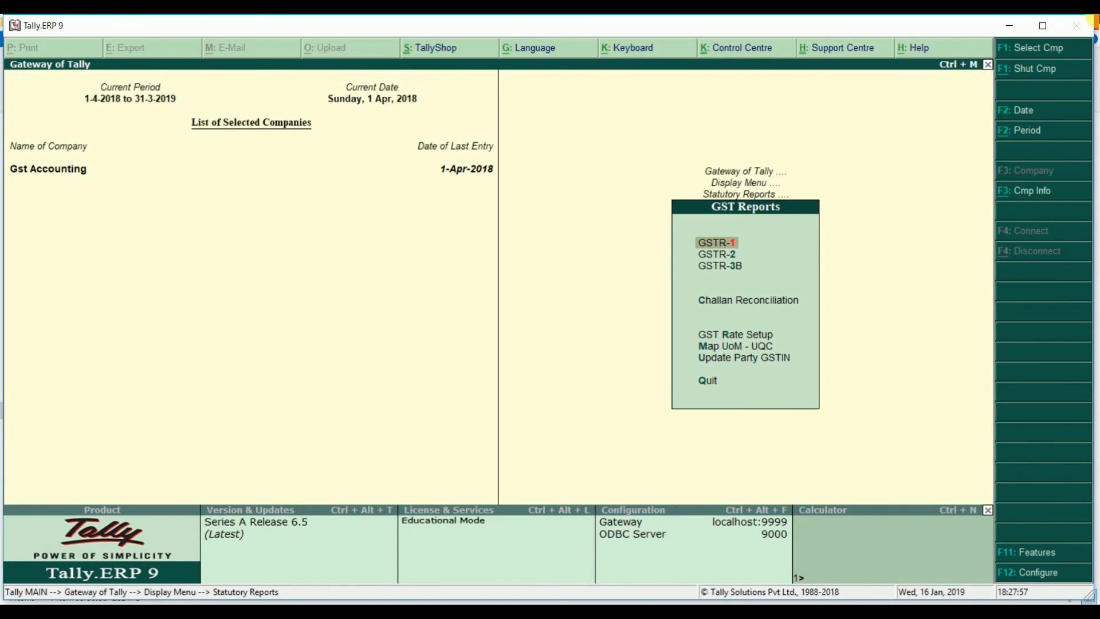
key("Return")
Step: Open the B2B Invoices entry of the GSTR-1 report to list its parties
key("Down")
key("Down")
key("Down")
key("Down")
key("Down")
key("Down")
key("Down")
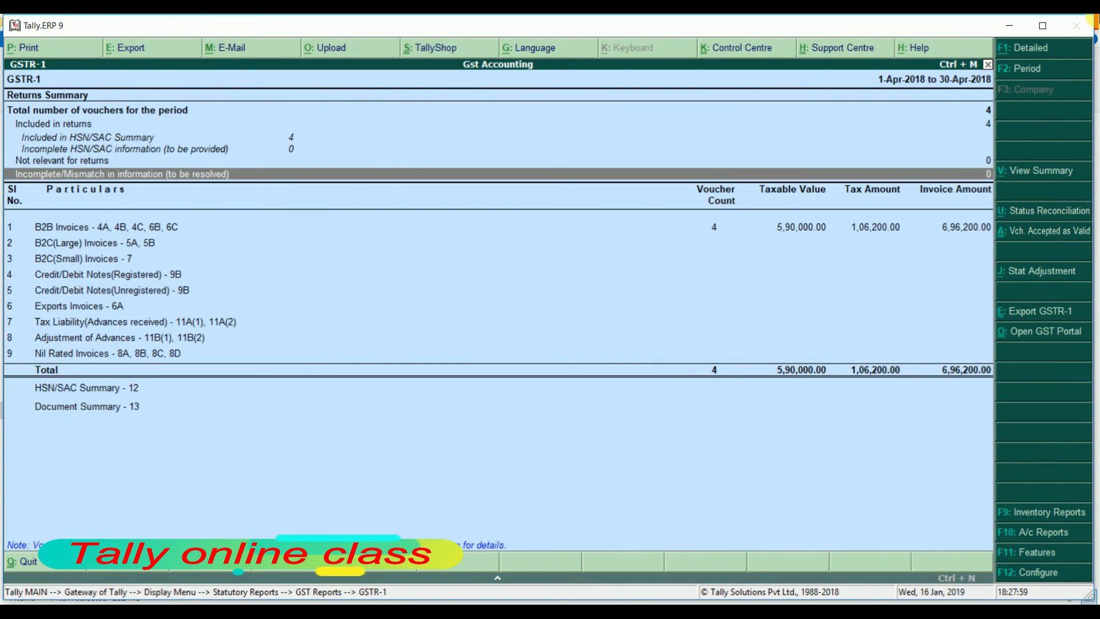
key("Up")
key("Return")
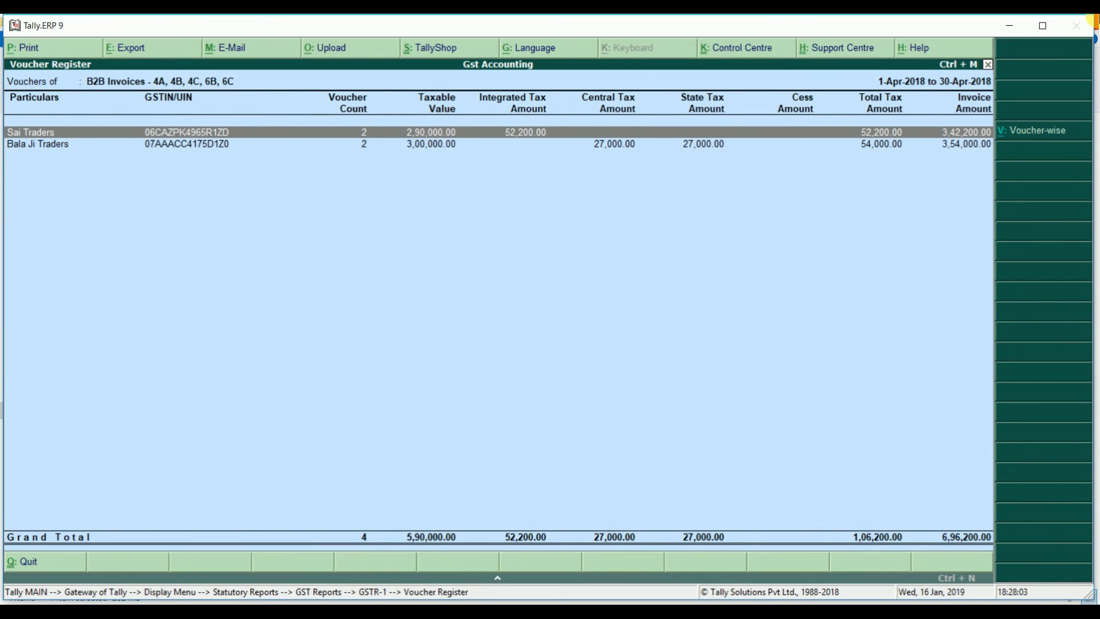
Step: Examine the B2B vouchers of Sai Traders and Bala Ji Traders, and return to the GSTR-1 summary
key("Down")
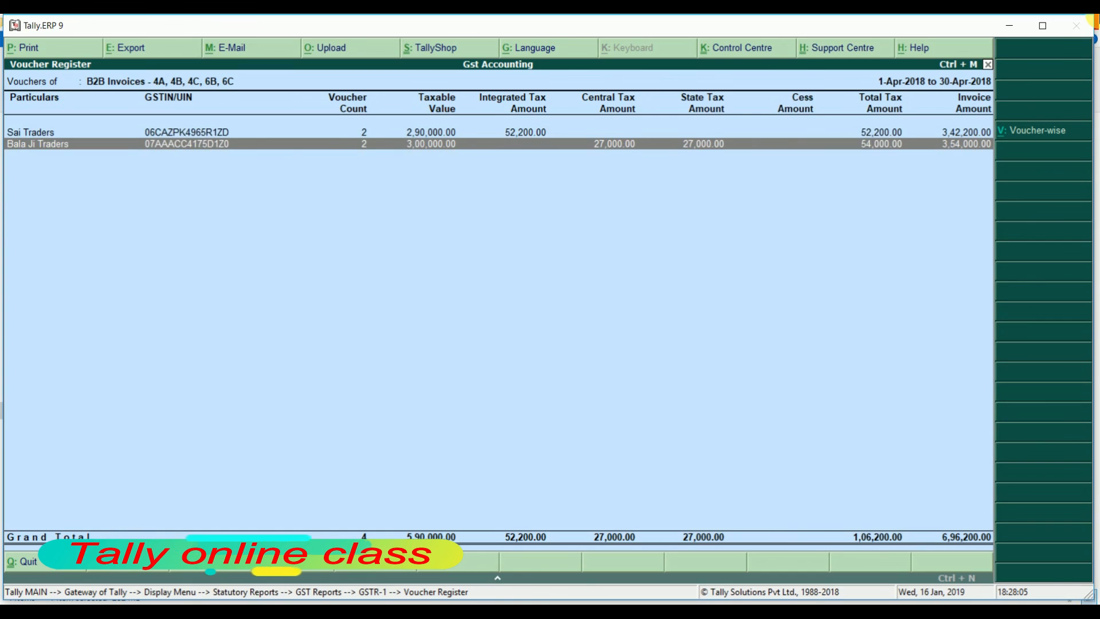
key("Up")
key("Return")
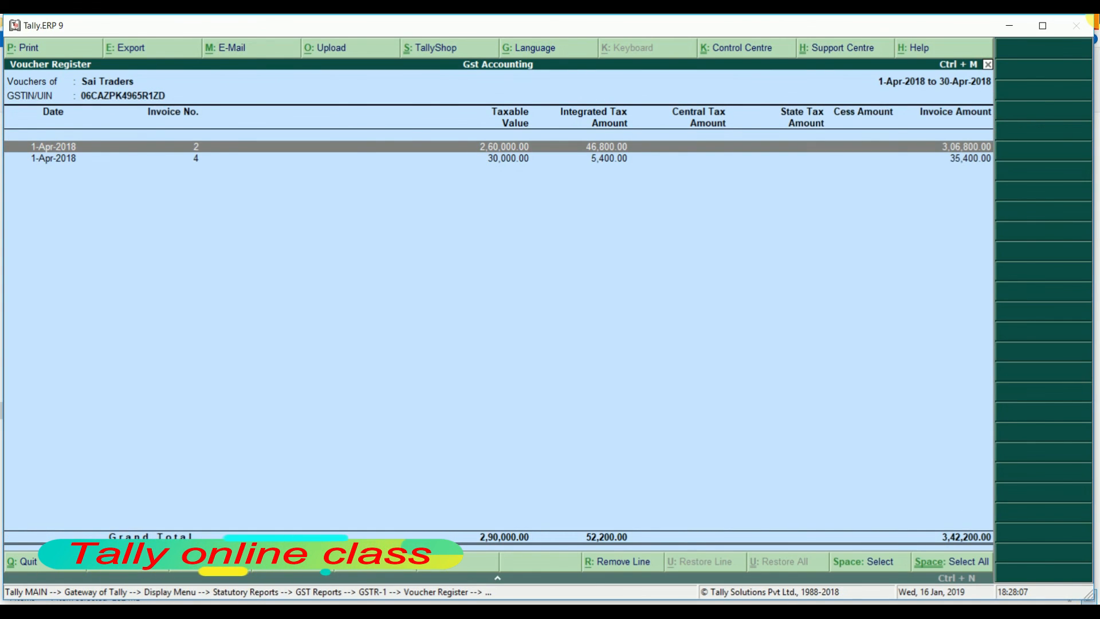
key("Escape")
key("Down")
key("Return")
key("Escape")
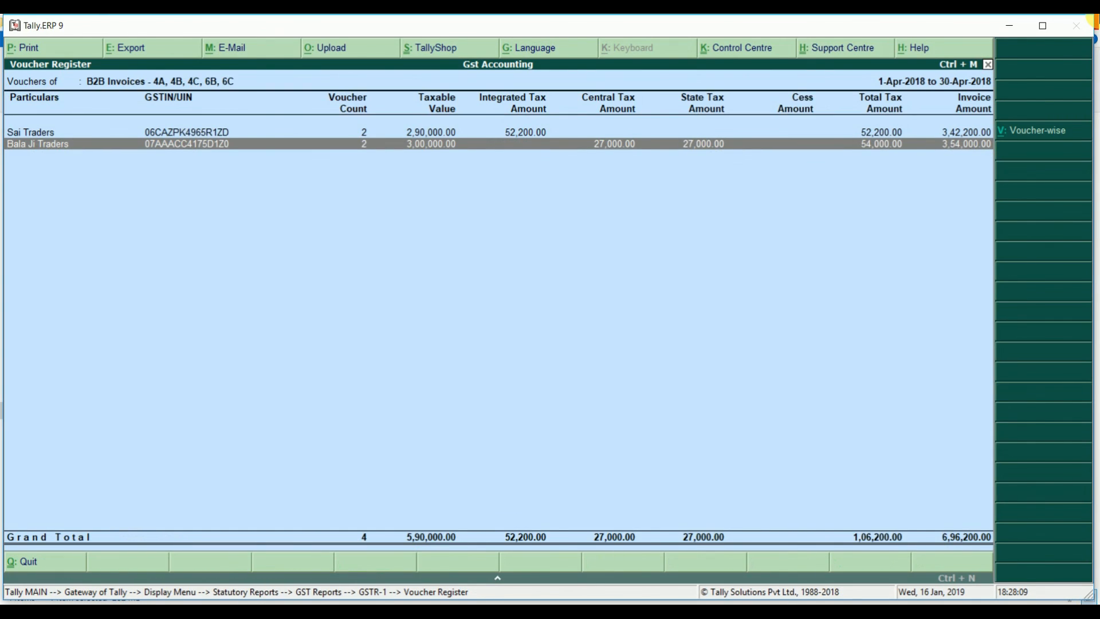
key("Escape")
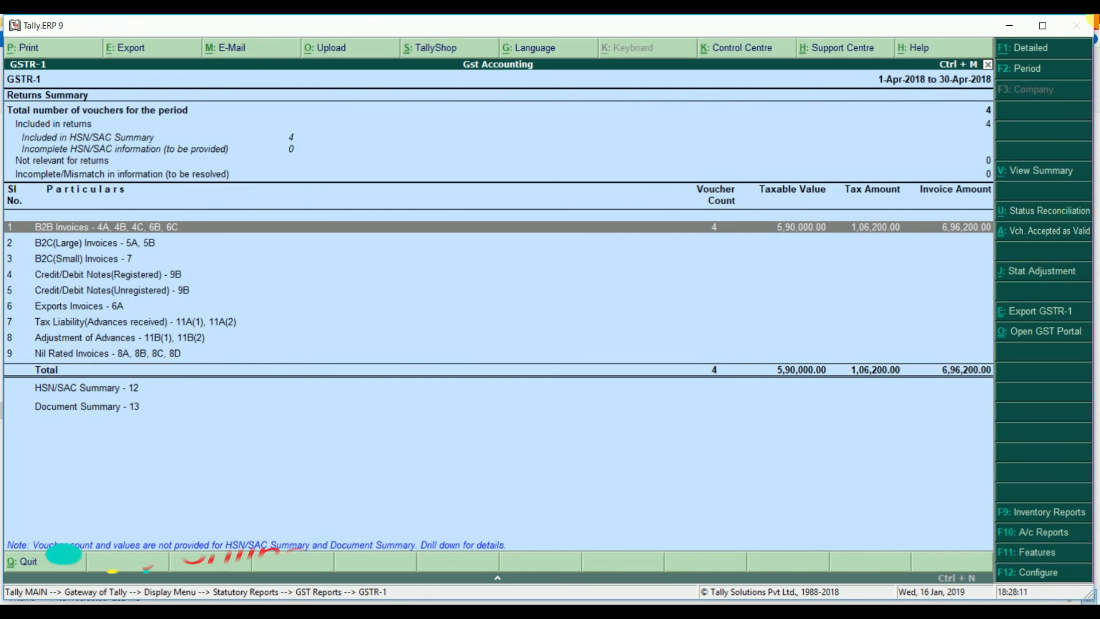